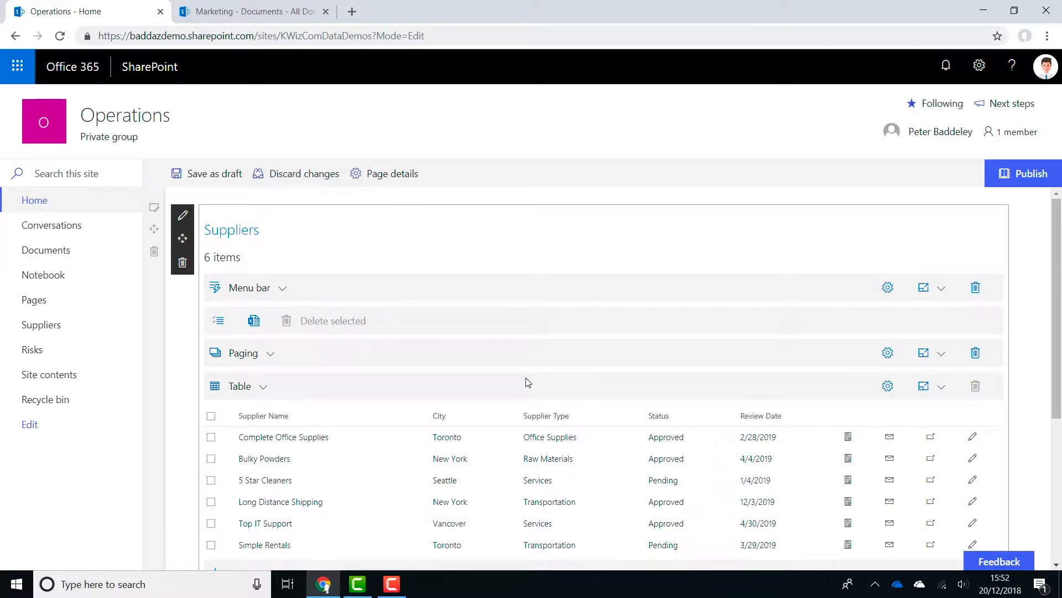
# Switch the Suppliers web part's data control from Table to List and back to Table
pyautogui.click(263, 389)
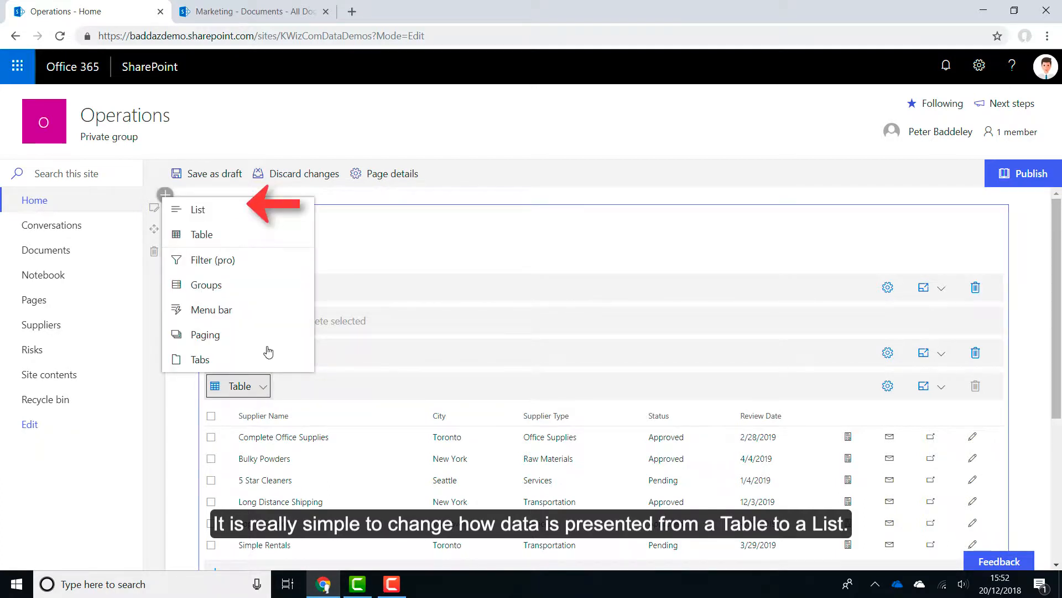
pyautogui.click(231, 216)
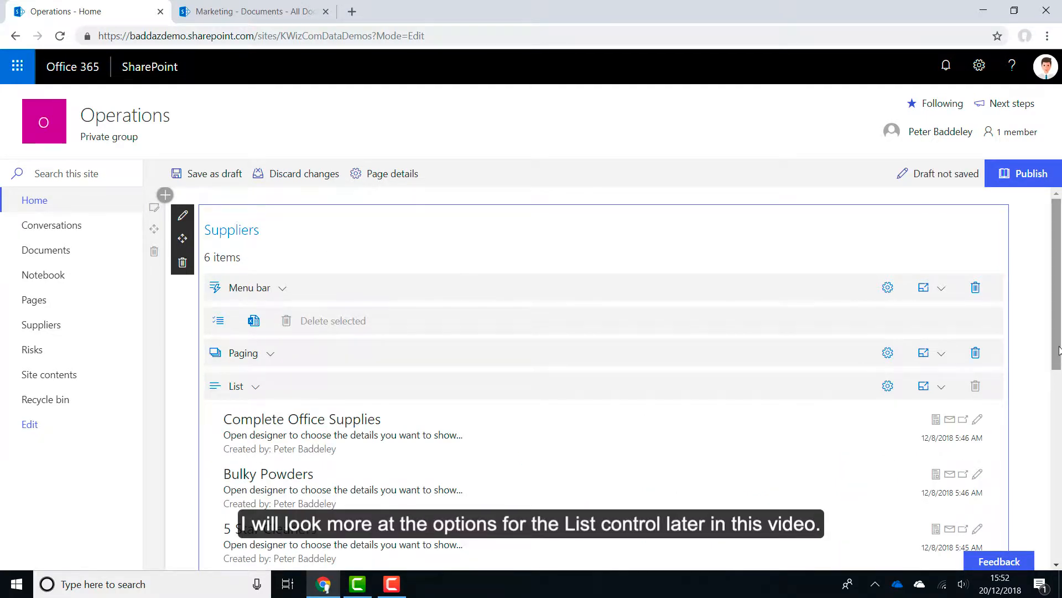
pyautogui.scroll(-1, 1058, 379)
pyautogui.moveTo(1058, 379); pyautogui.dragTo(1060, 351)
pyautogui.click(250, 382)
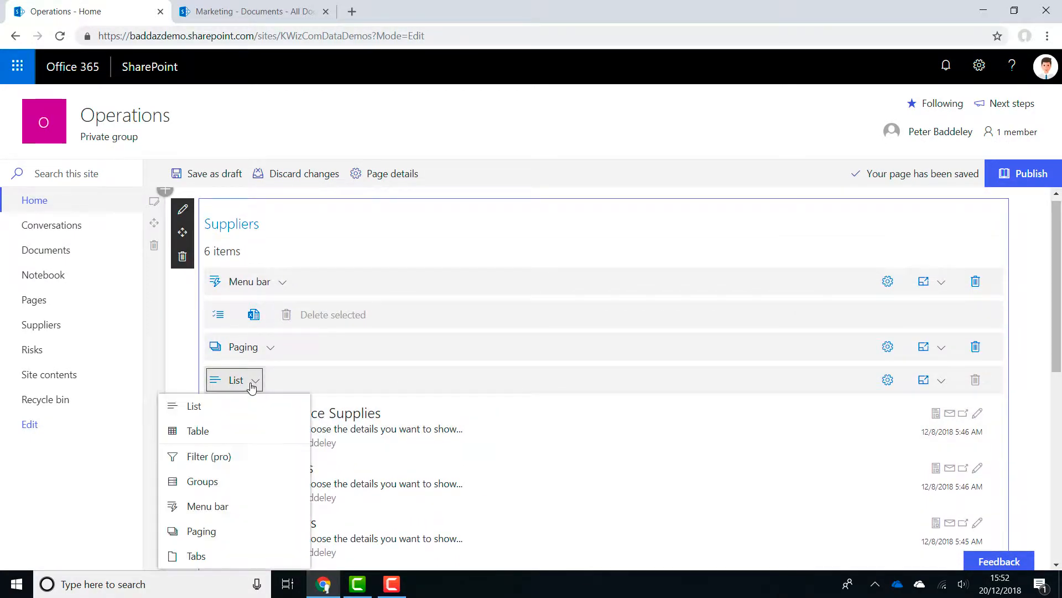
pyautogui.click(234, 431)
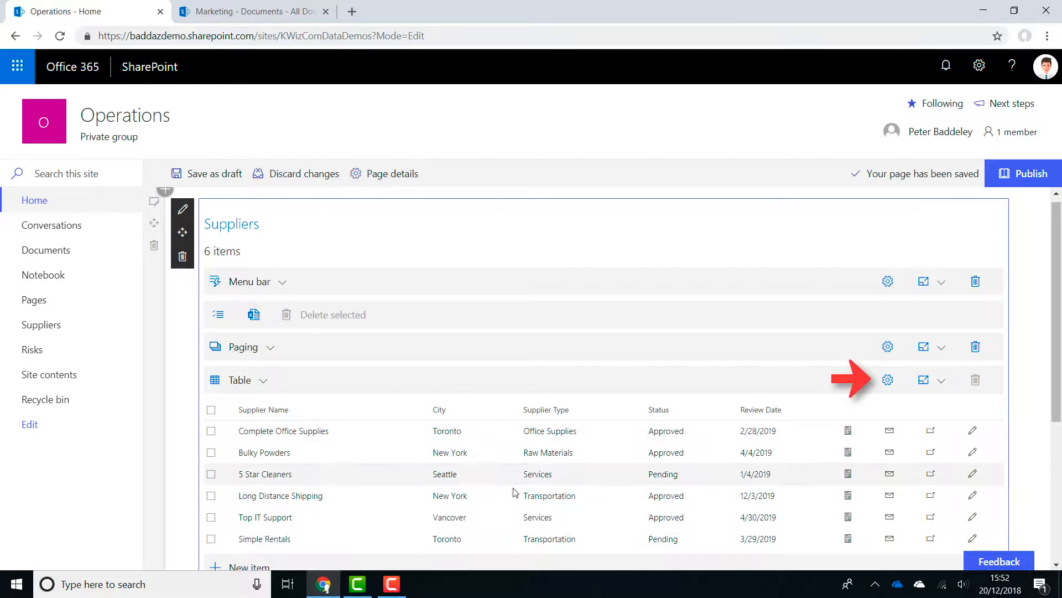
# Open the Table control's settings and add Supplier Name and Supplier Type as display fields
pyautogui.click(886, 380)
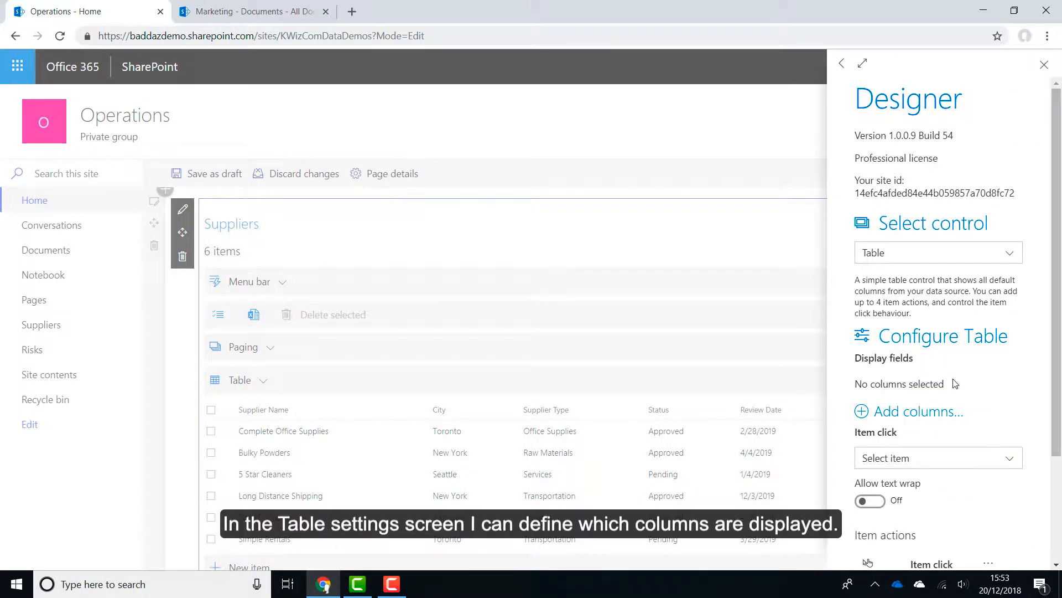
pyautogui.moveTo(1057, 368); pyautogui.dragTo(1061, 410)
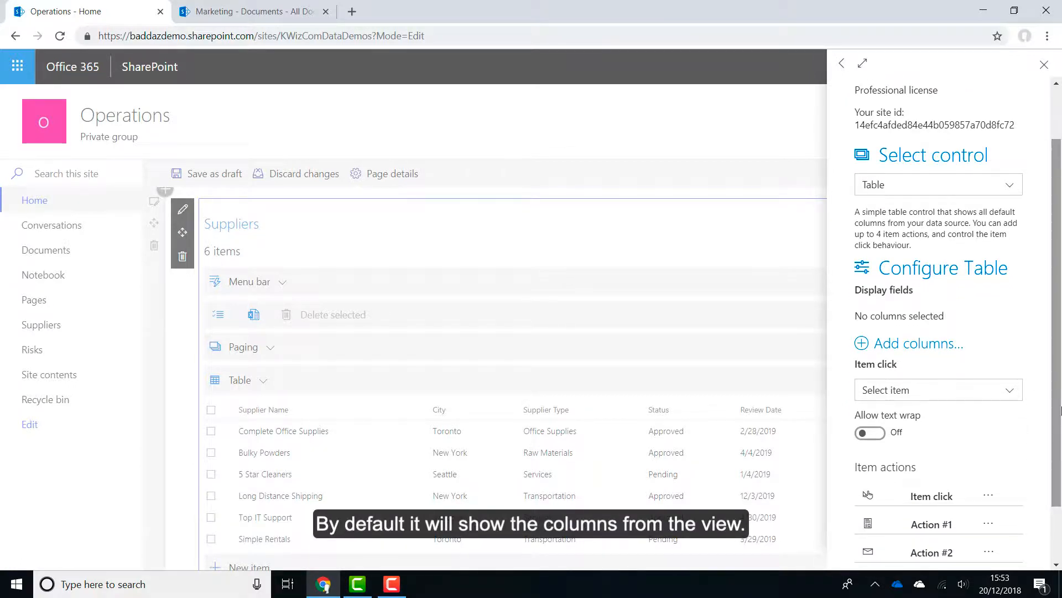
pyautogui.click(909, 350)
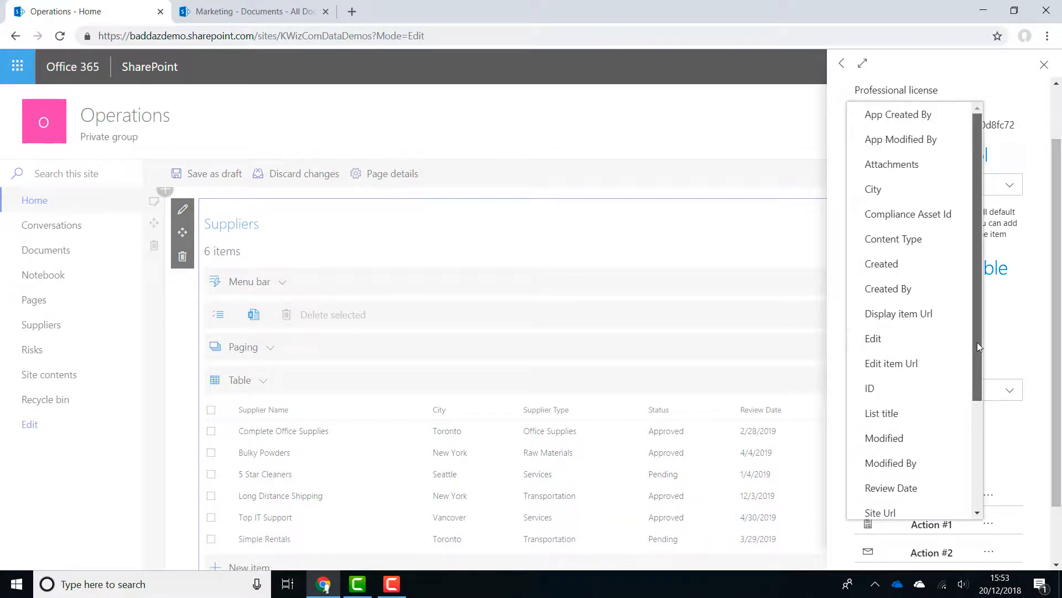
pyautogui.moveTo(977, 341); pyautogui.dragTo(975, 458)
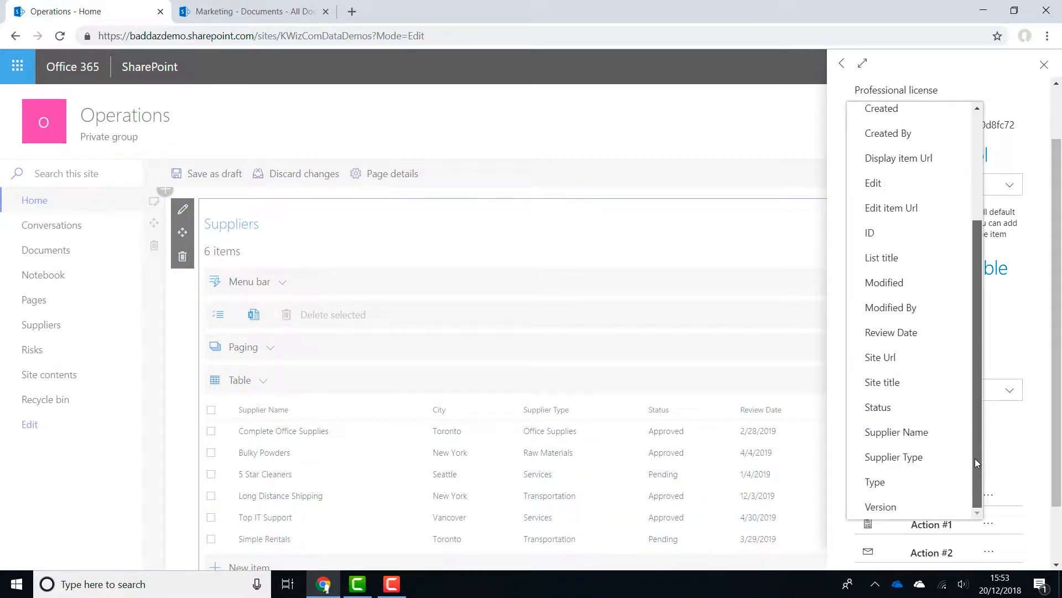
pyautogui.click(917, 463)
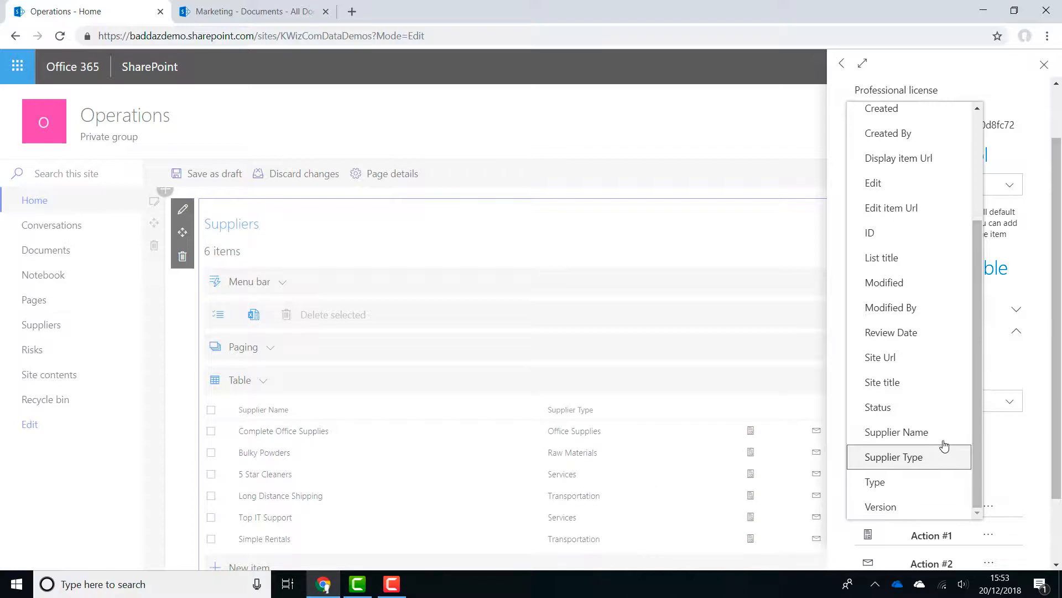
# Add City and Status to the table's display fields, with Status placed above City, and leave the settings
pyautogui.scroll(3, 981, 413)
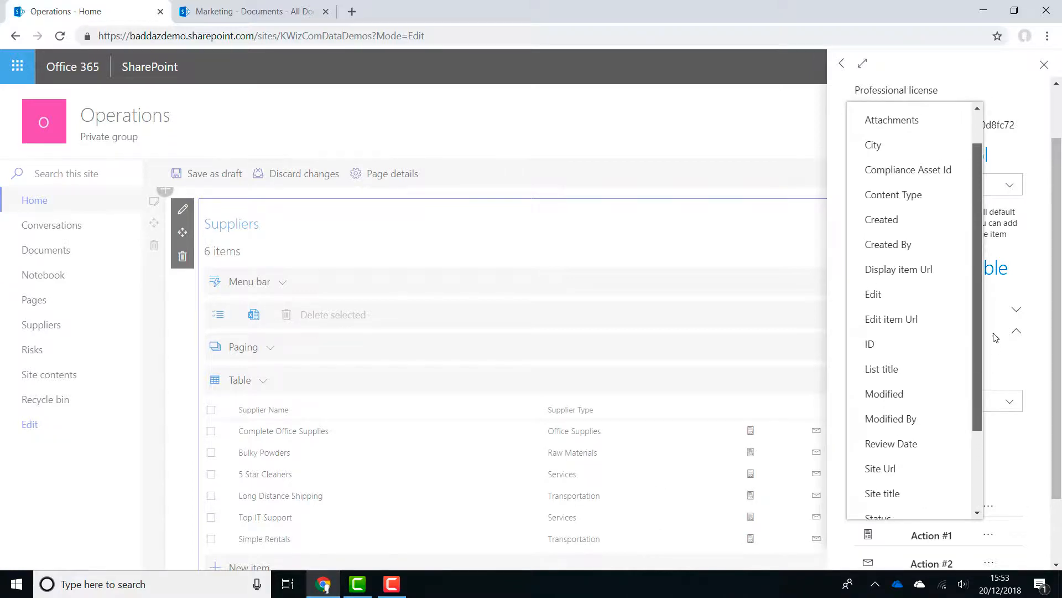
pyautogui.click(899, 182)
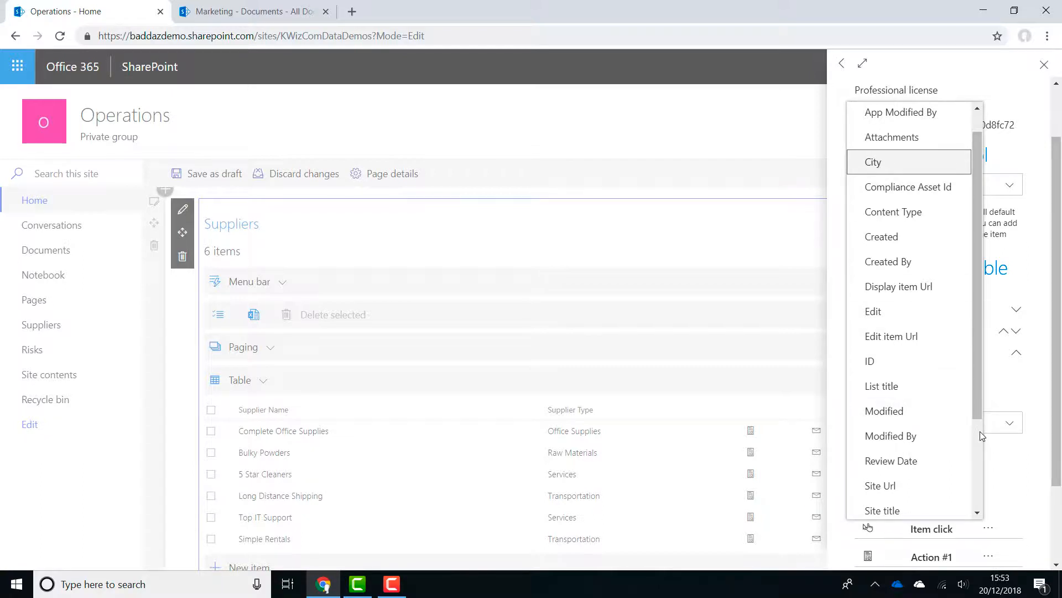
pyautogui.scroll(-3, 981, 430)
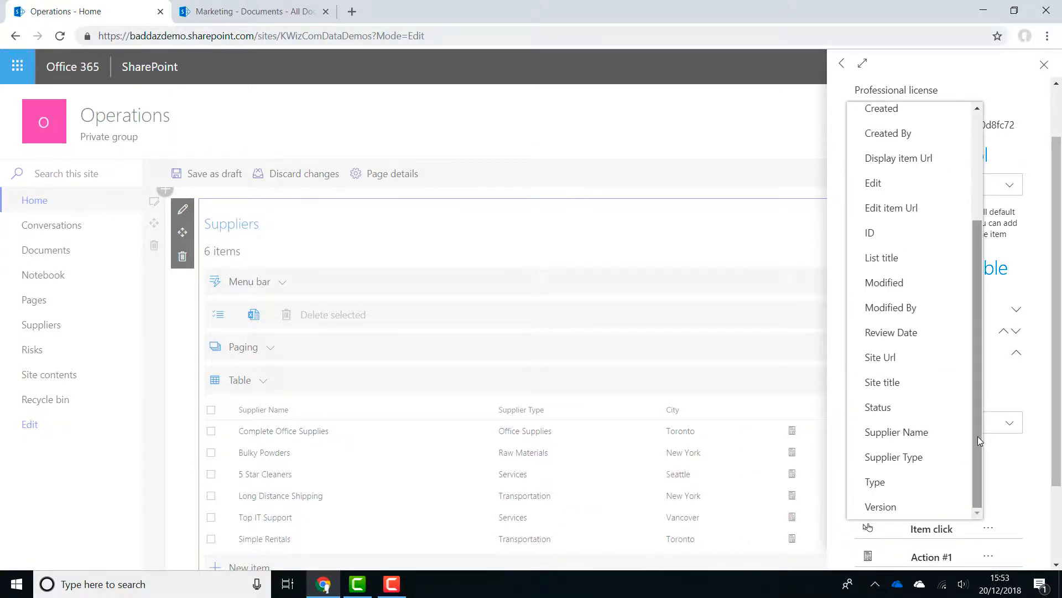
pyautogui.click(933, 415)
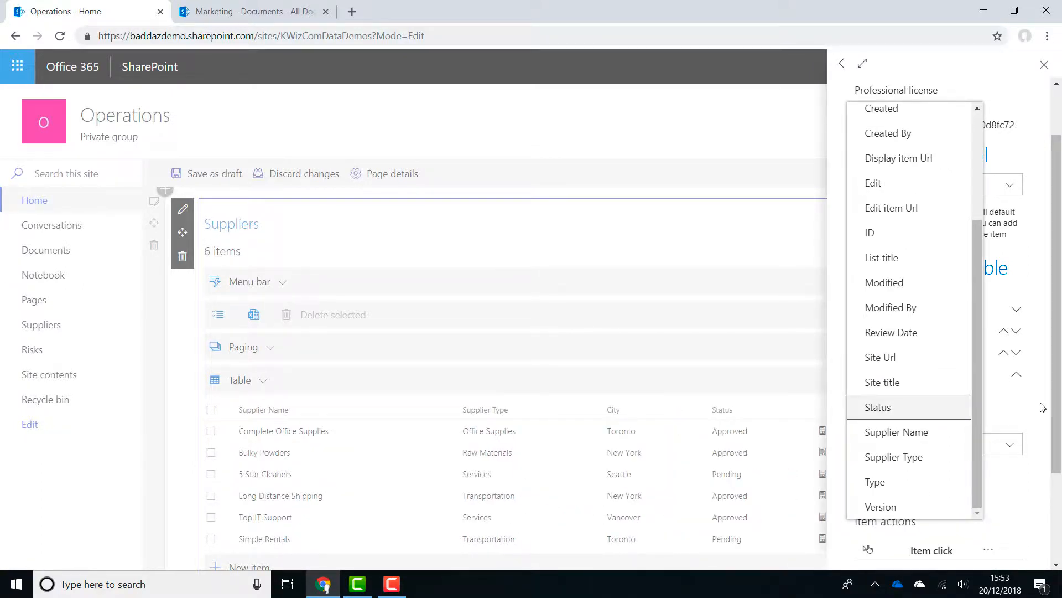
pyautogui.click(1041, 404)
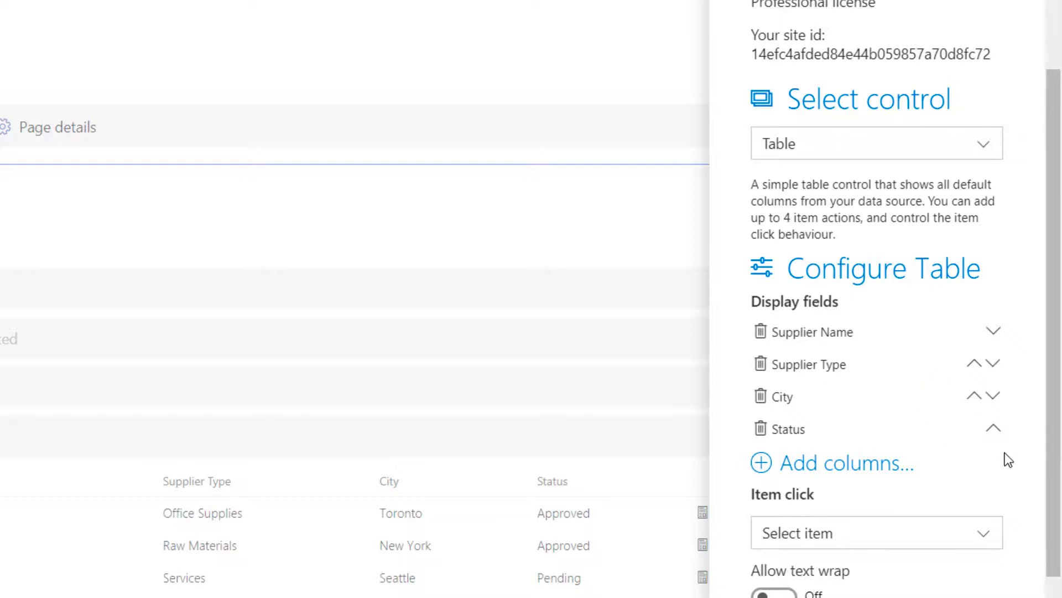
pyautogui.click(993, 429)
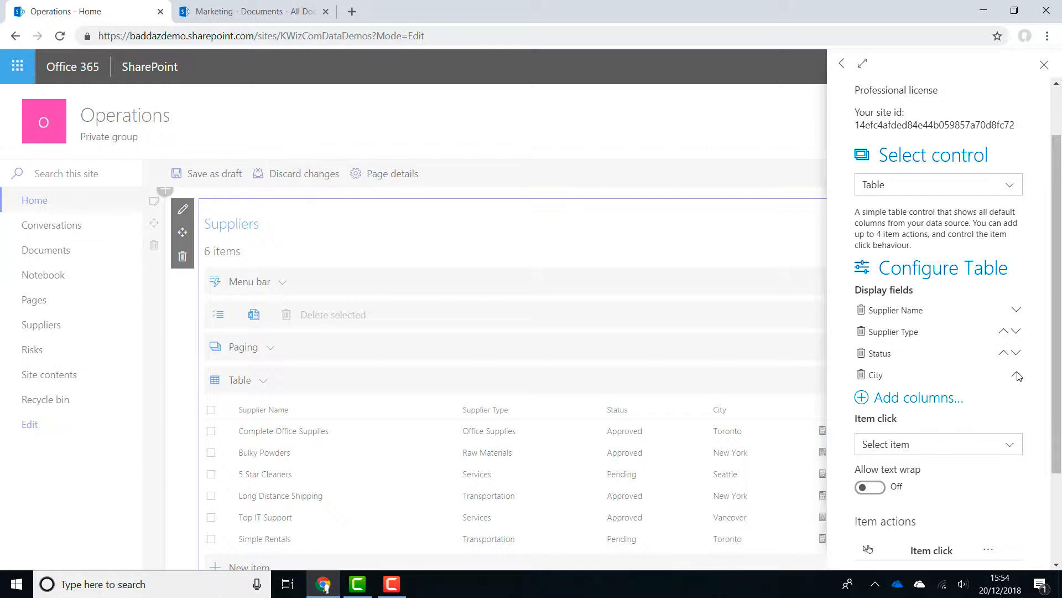
pyautogui.click(1044, 66)
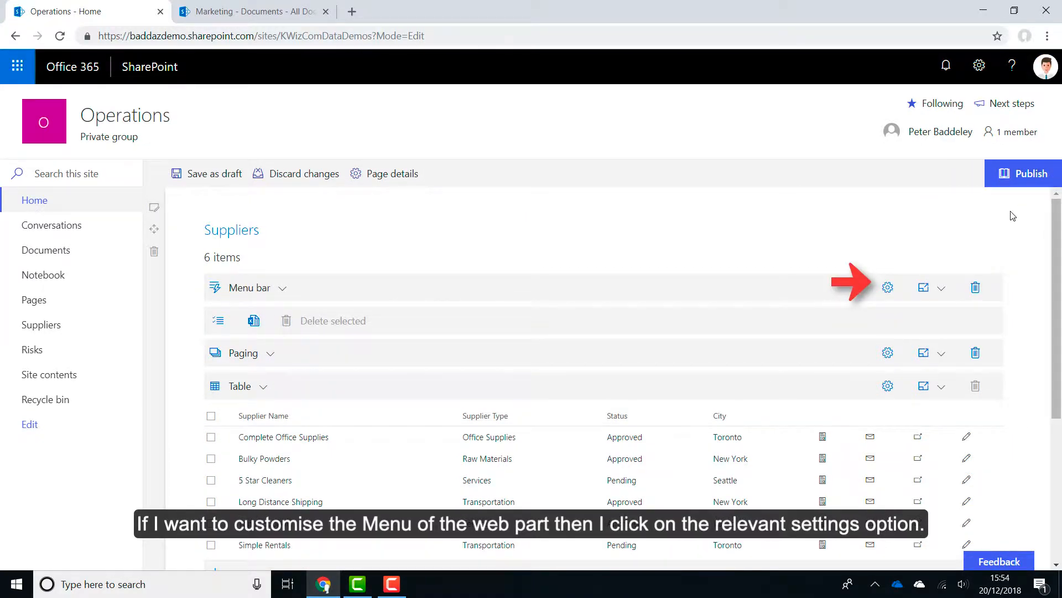
# Open the Menu bar control's settings and set the header title to "List of suppliers"
pyautogui.click(888, 289)
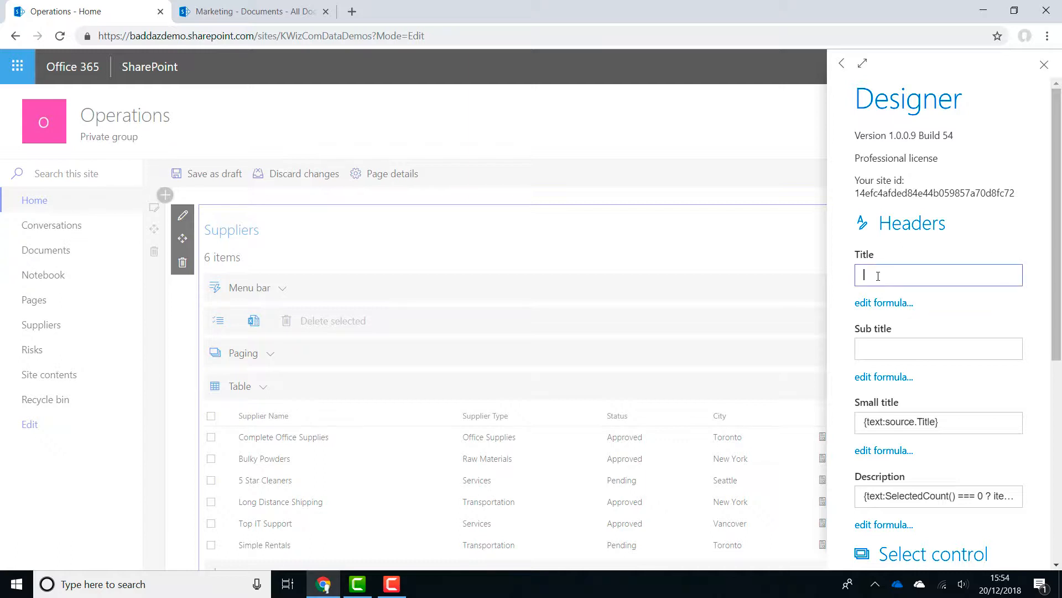
pyautogui.write('List of supplier')
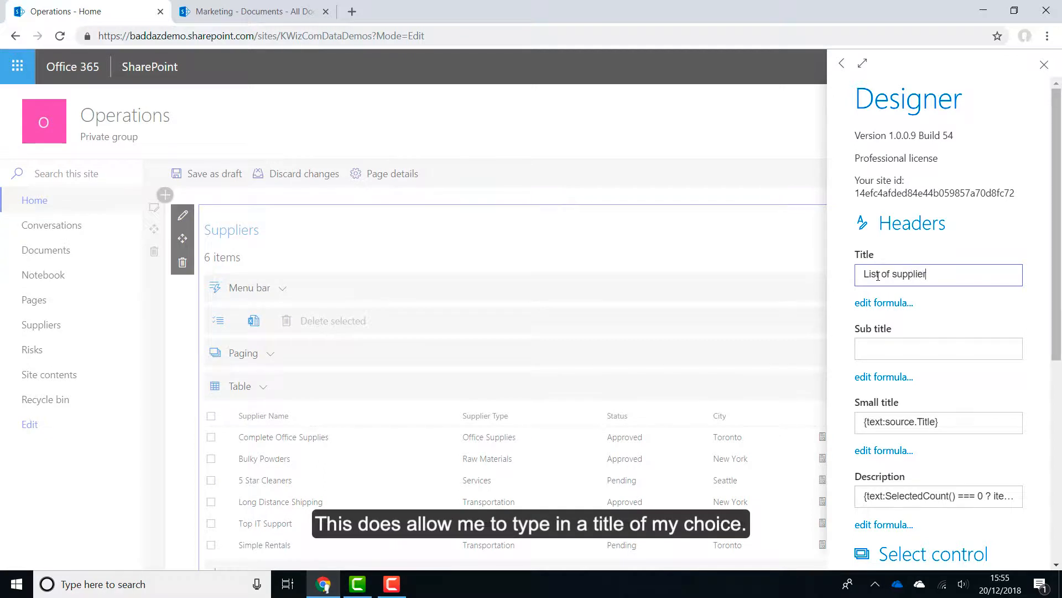
pyautogui.write('s')
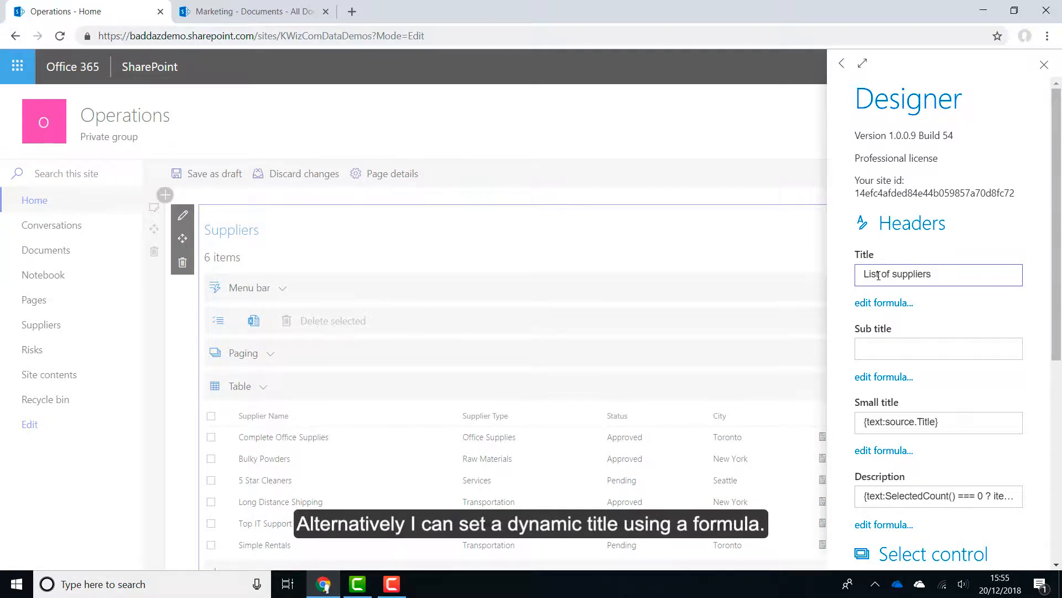
pyautogui.click(901, 340)
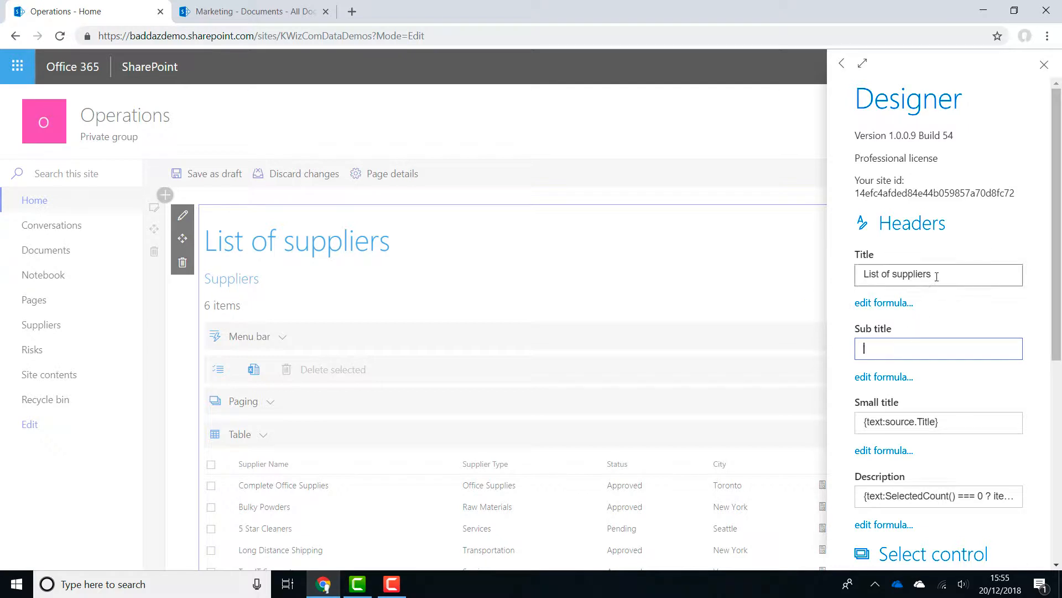
# Replace the header title with a formula built from the Datasource title component snippet
pyautogui.moveTo(937, 273); pyautogui.dragTo(851, 274)
pyautogui.press('BackSpace')
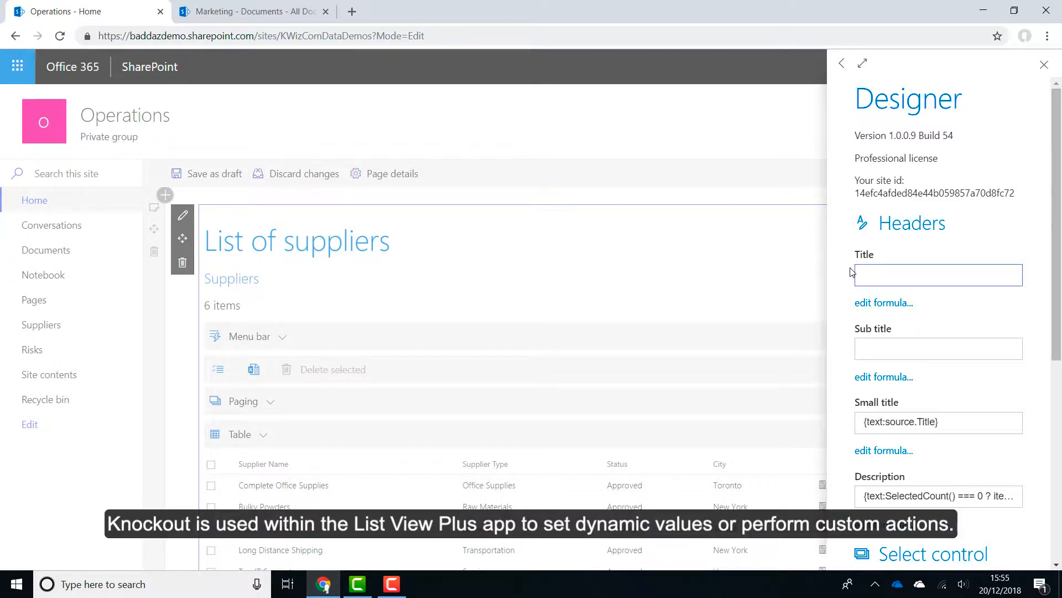
pyautogui.click(883, 304)
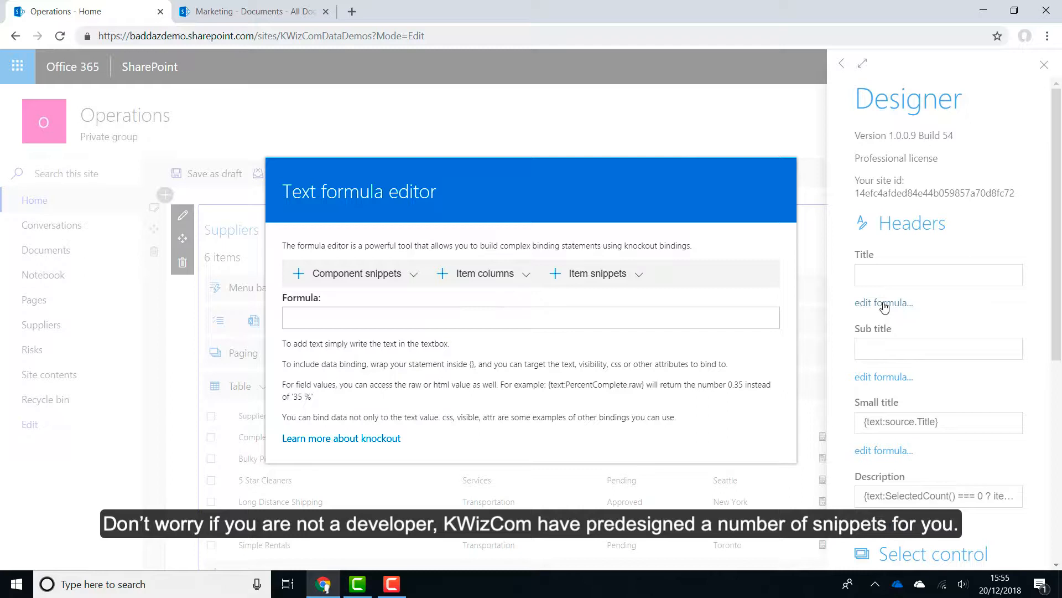
pyautogui.click(404, 277)
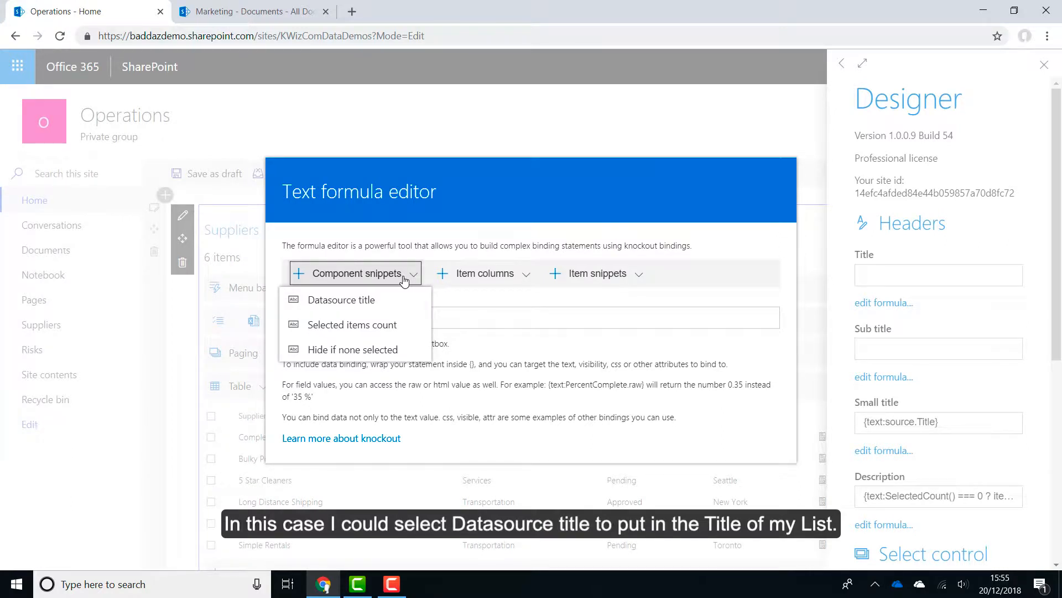
pyautogui.click(392, 298)
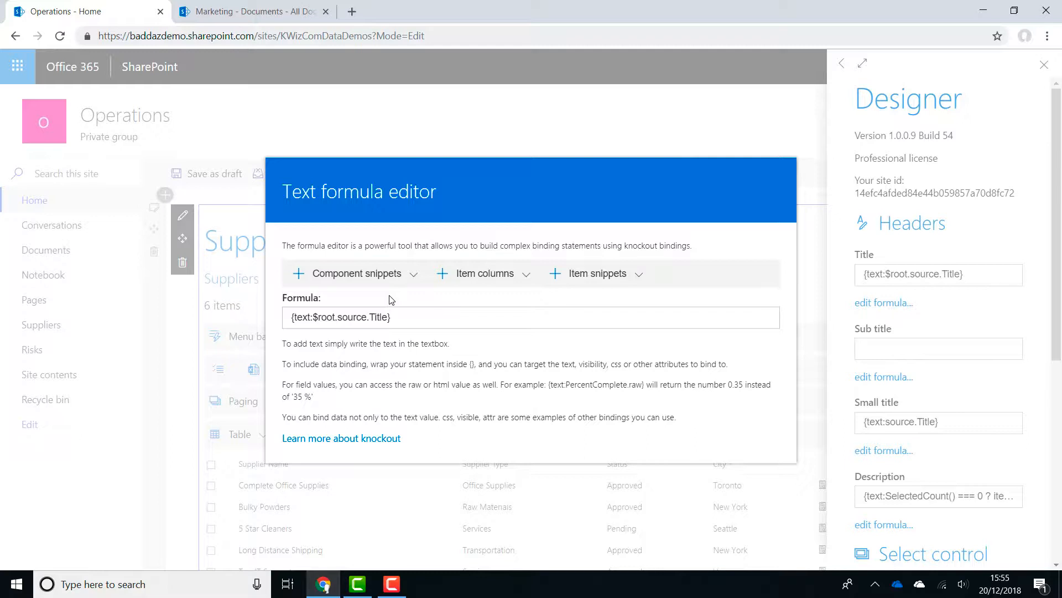
pyautogui.click(996, 274)
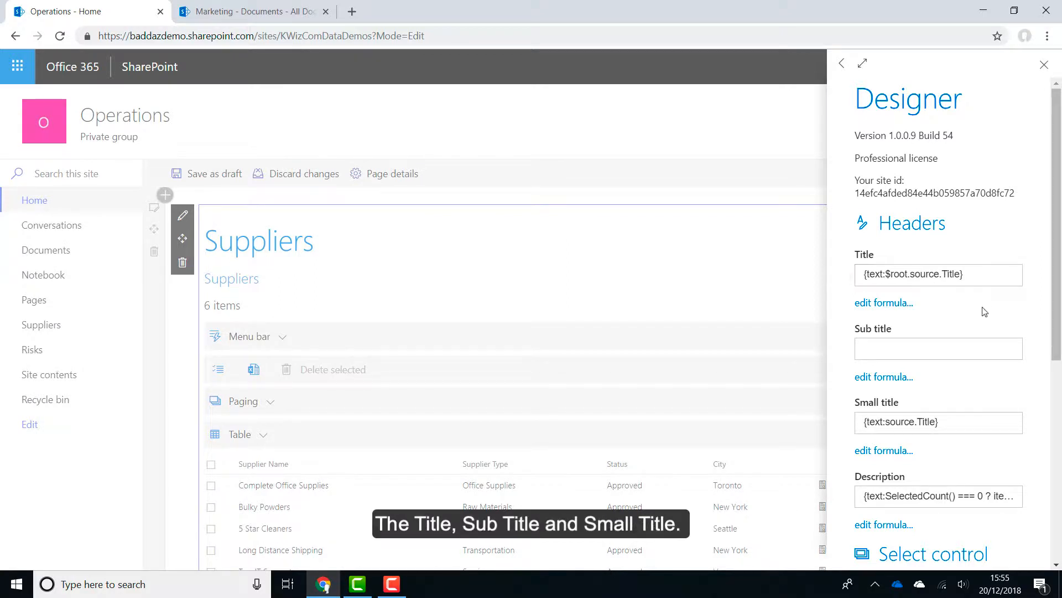
# Clear the Small title formula from the web part's headers
pyautogui.moveTo(955, 424); pyautogui.dragTo(873, 414)
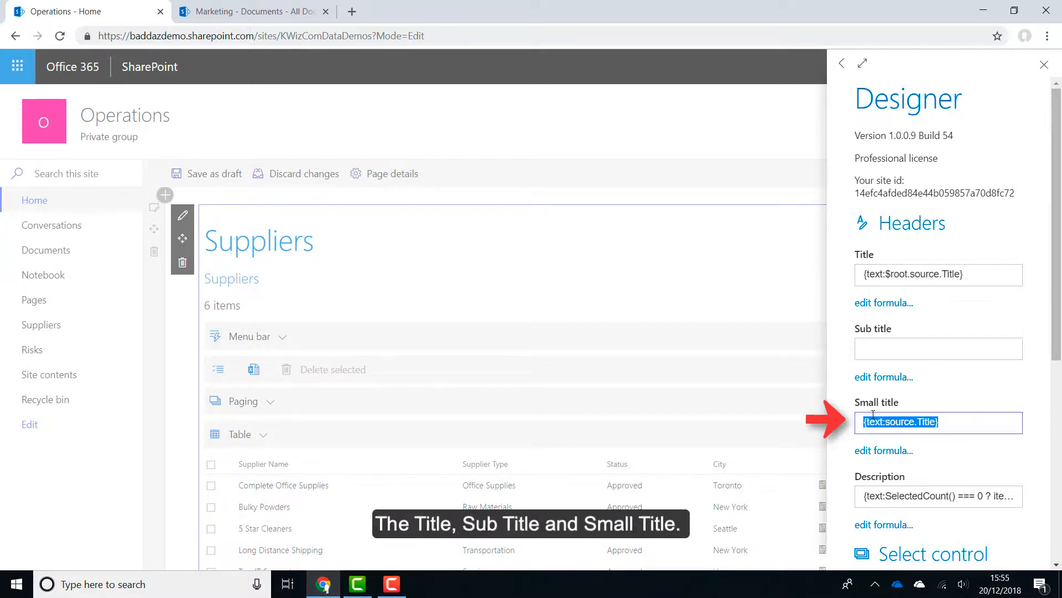
pyautogui.press('Delete')
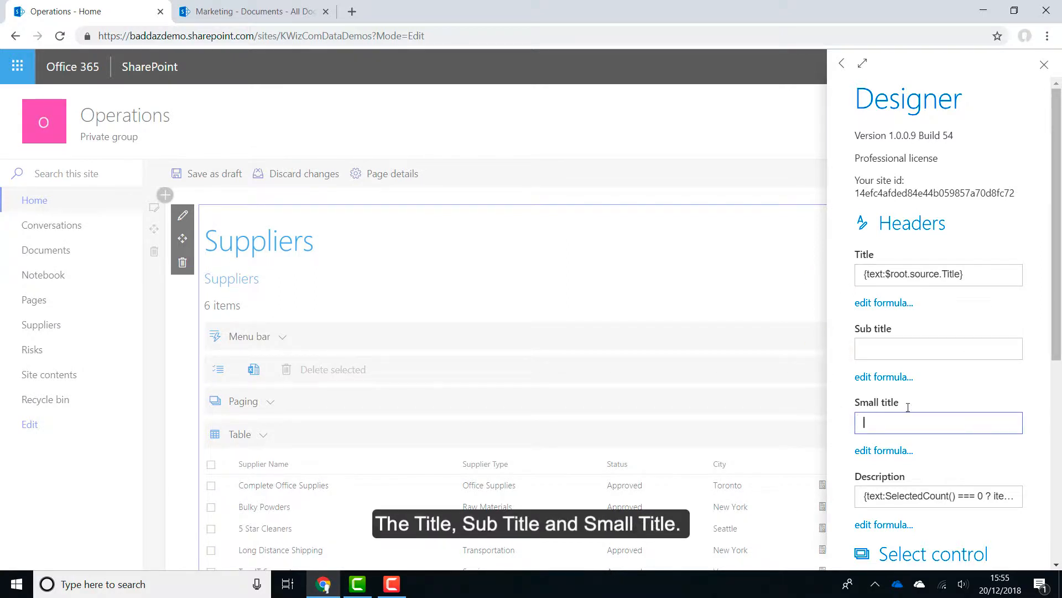
pyautogui.click(943, 403)
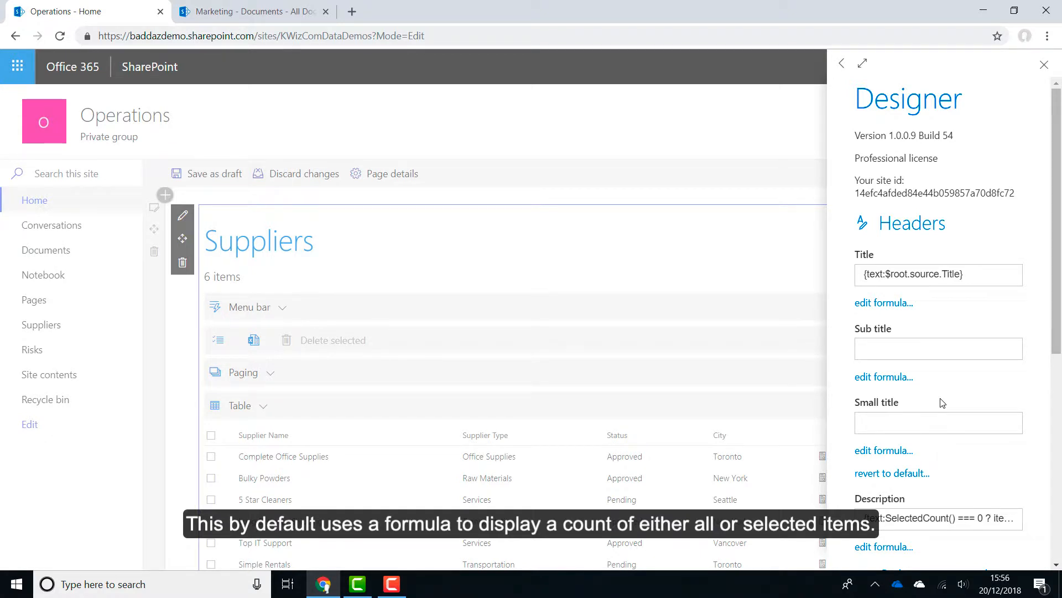
# Delete the ExportNoLabel action from the menu bar's top actions
pyautogui.moveTo(1057, 355); pyautogui.dragTo(1056, 526)
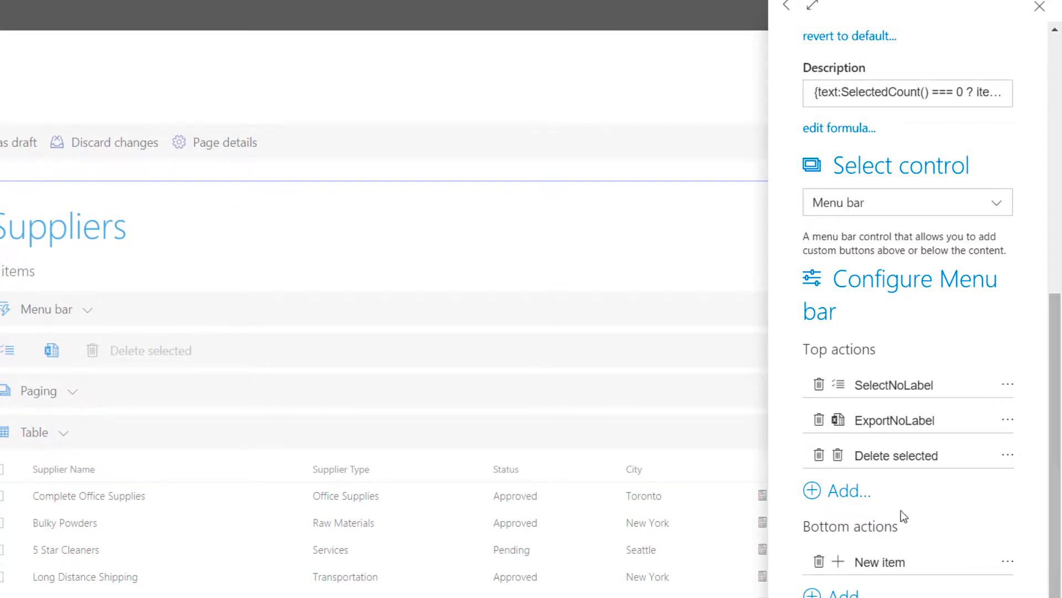
pyautogui.click(819, 420)
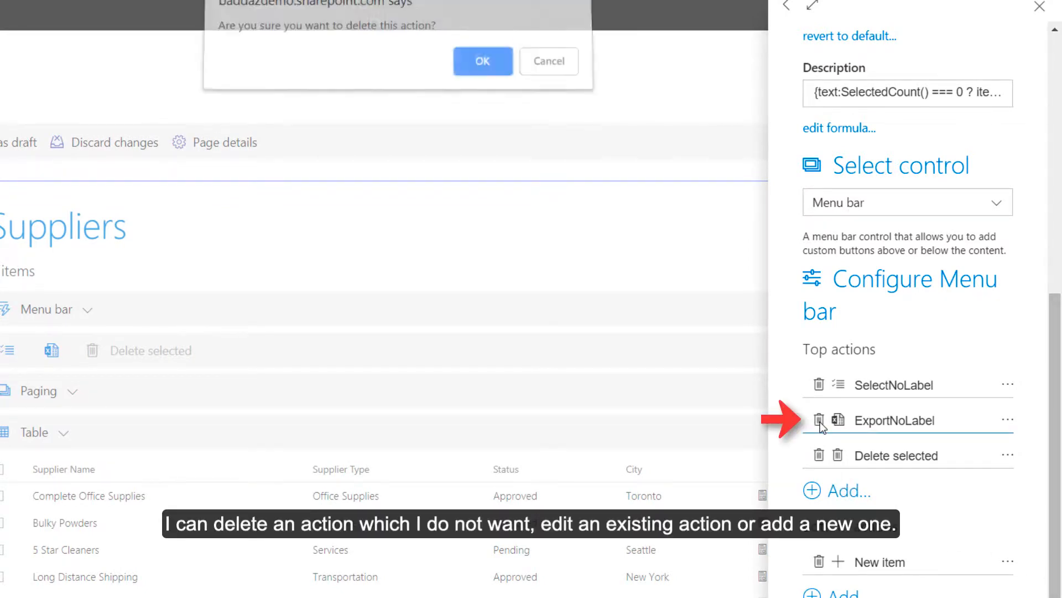
pyautogui.click(483, 71)
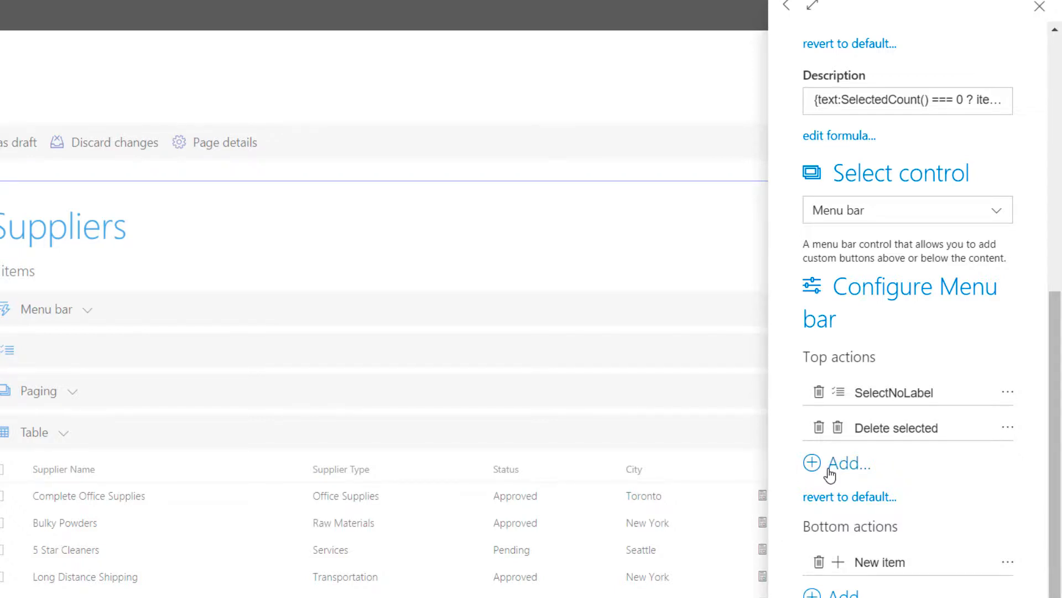
# Add a new top action to the menu bar and insert the Export items to CSV global snippet as its code
pyautogui.click(847, 465)
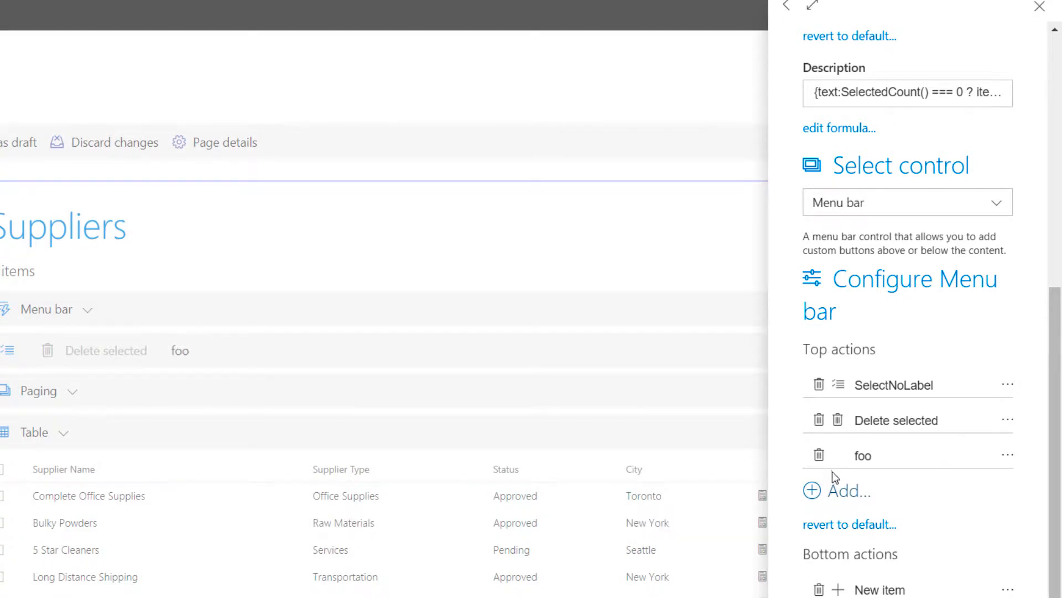
pyautogui.click(1009, 456)
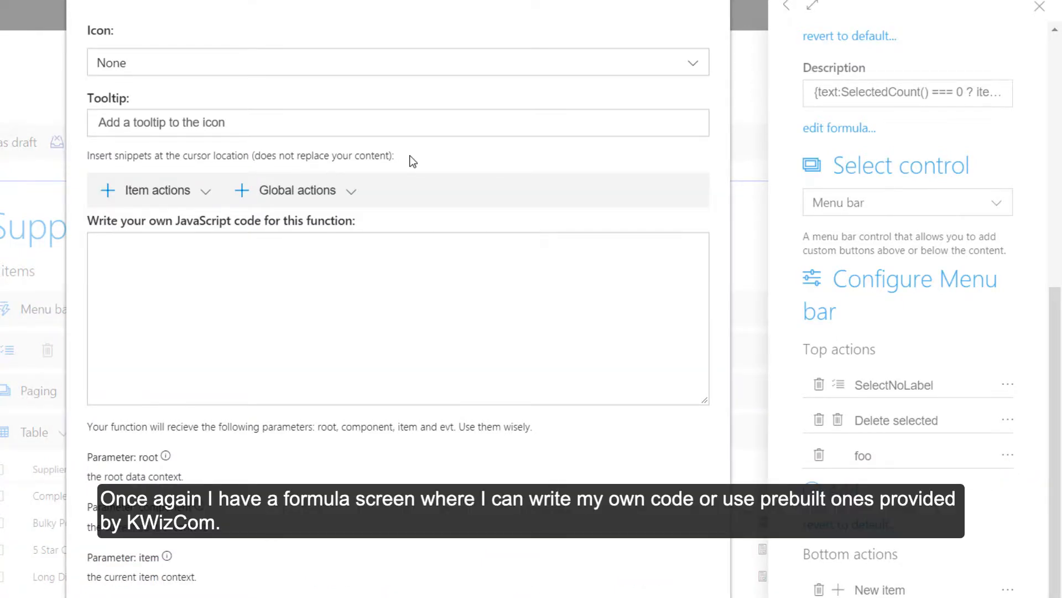
pyautogui.click(334, 192)
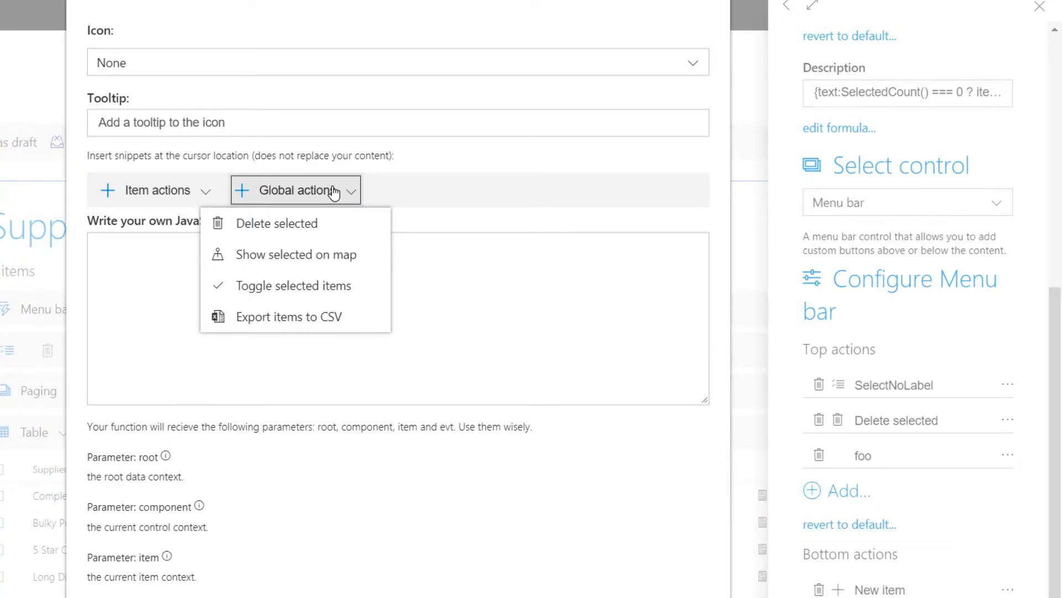
pyautogui.click(302, 316)
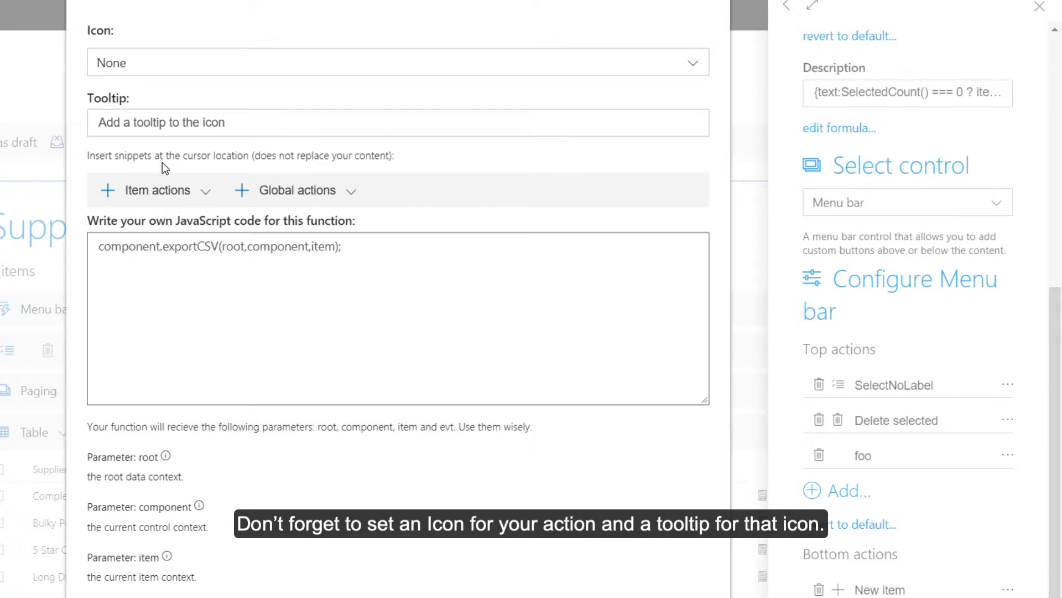
# Give the new menu bar action the ExcelDocument icon and the tooltip "Export to CSV"
pyautogui.click(197, 61)
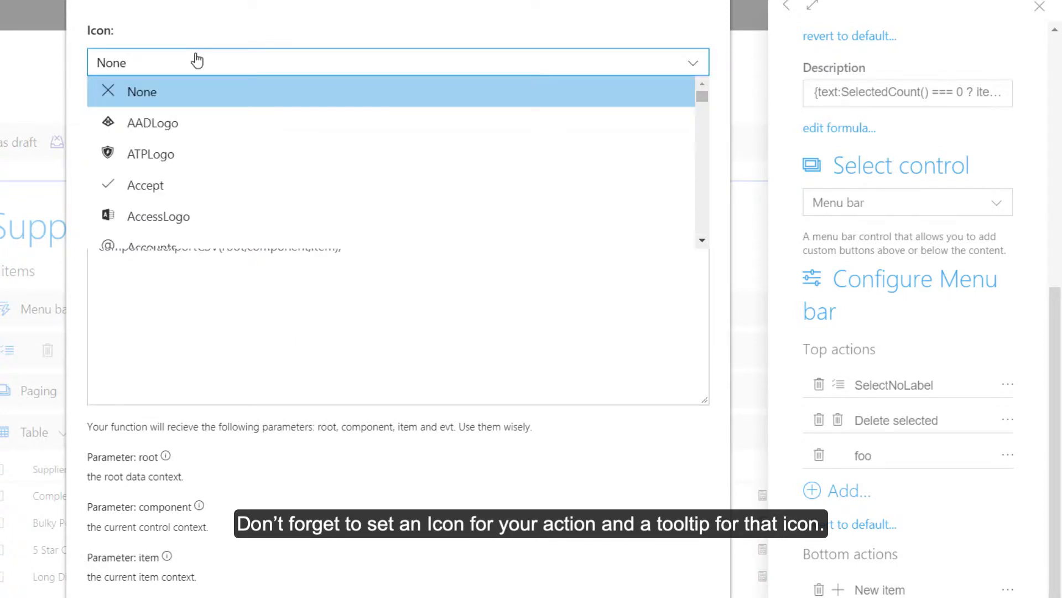
pyautogui.write('excel')
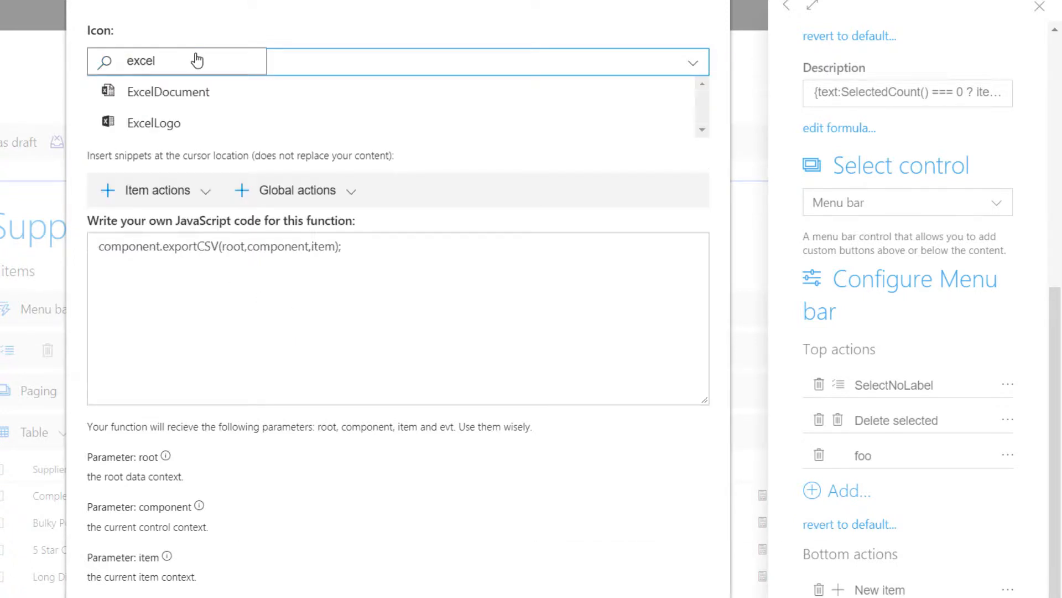
pyautogui.click(193, 92)
pyautogui.click(178, 122)
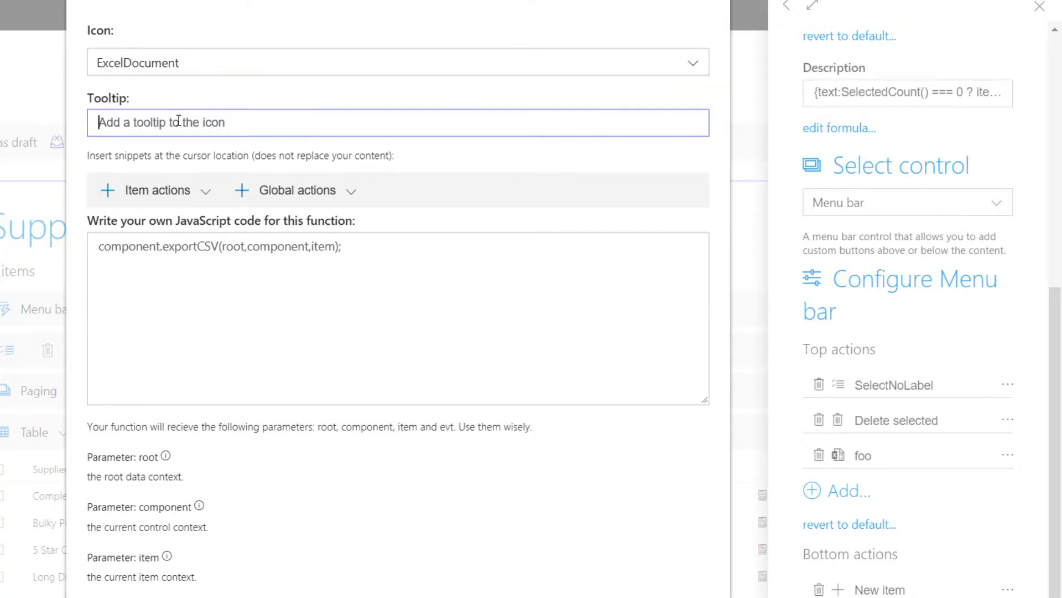
pyautogui.write('Export ')
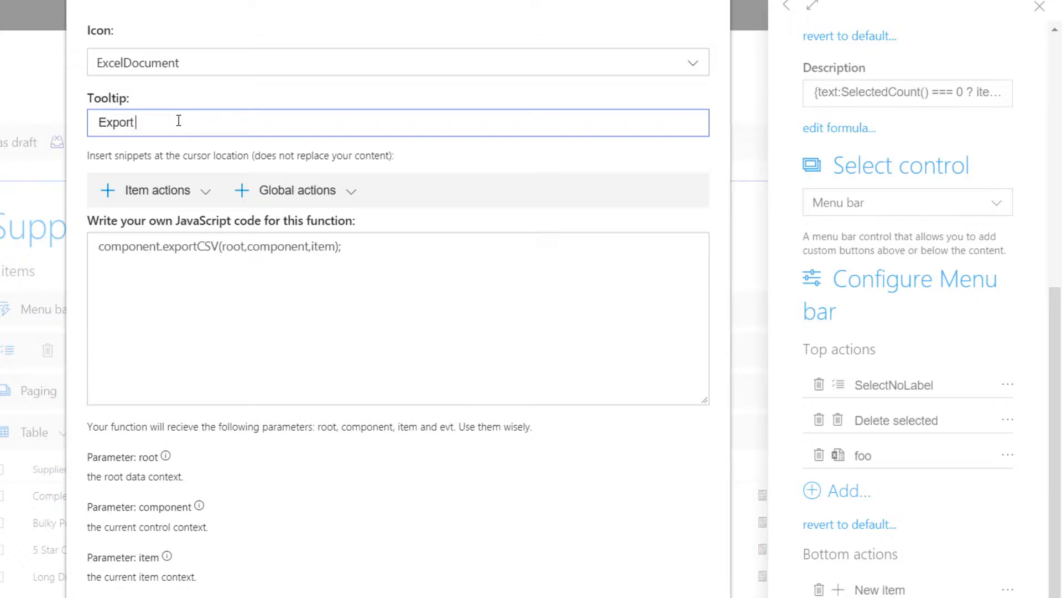
pyautogui.write('to CSV')
pyautogui.click(992, 329)
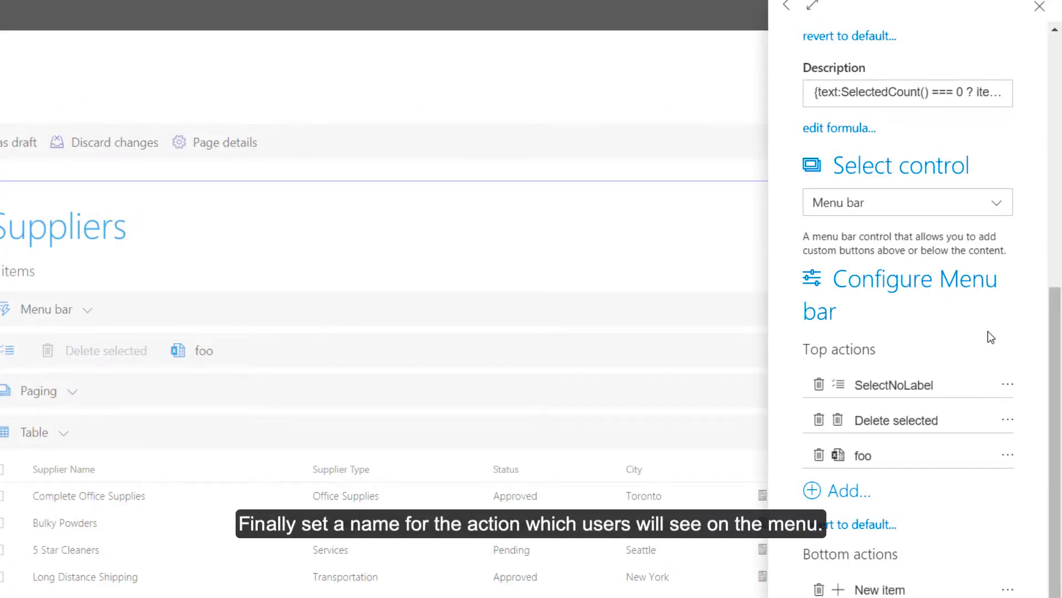
# Rename the foo top action as "Export to CSV" and close the menu bar settings
pyautogui.doubleClick(859, 455)
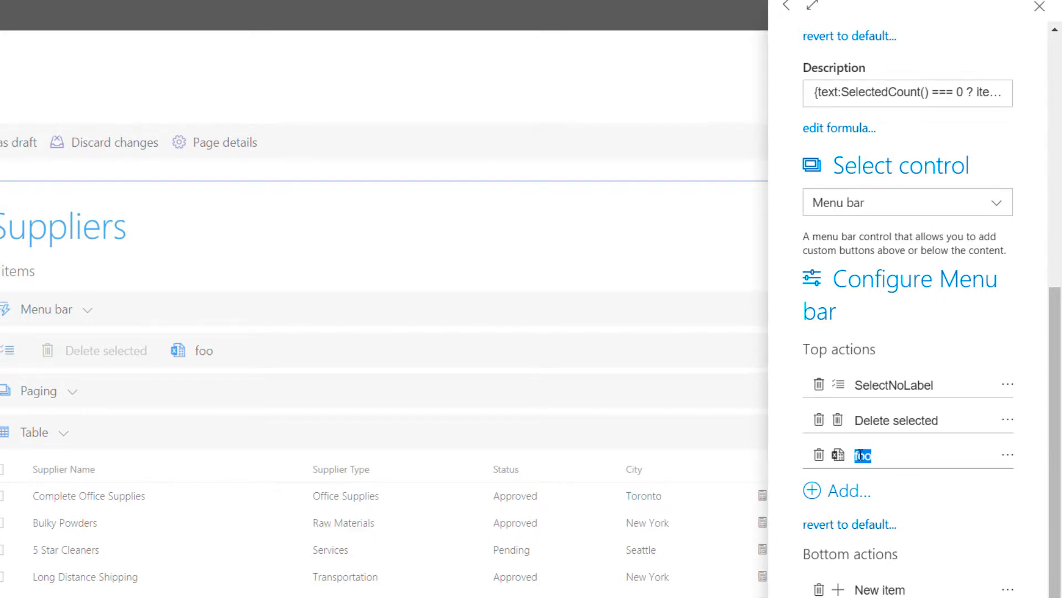
pyautogui.write('Export to CSV')
pyautogui.click(1025, 480)
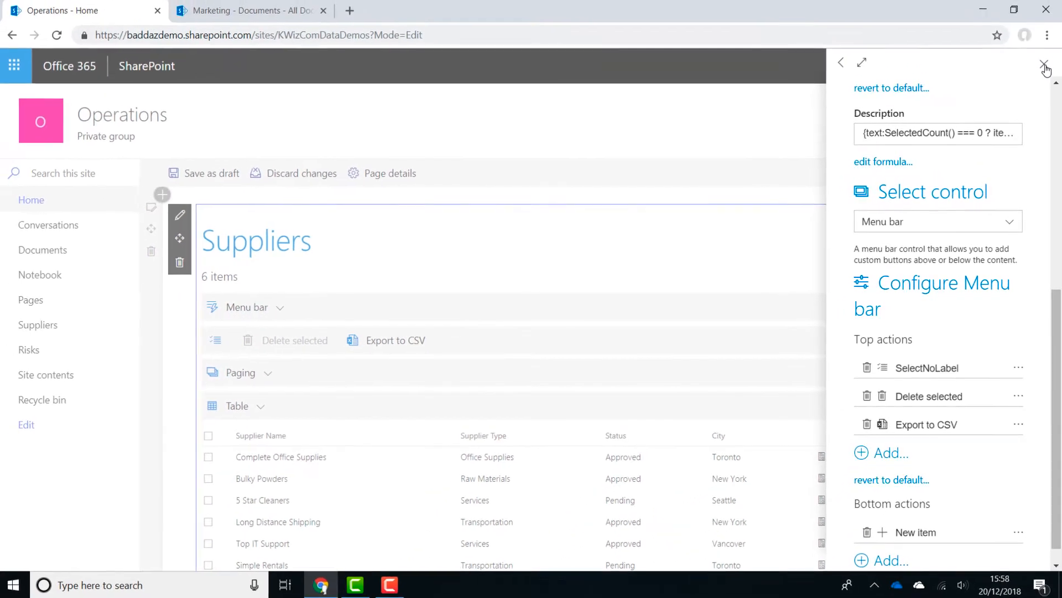
pyautogui.click(1045, 66)
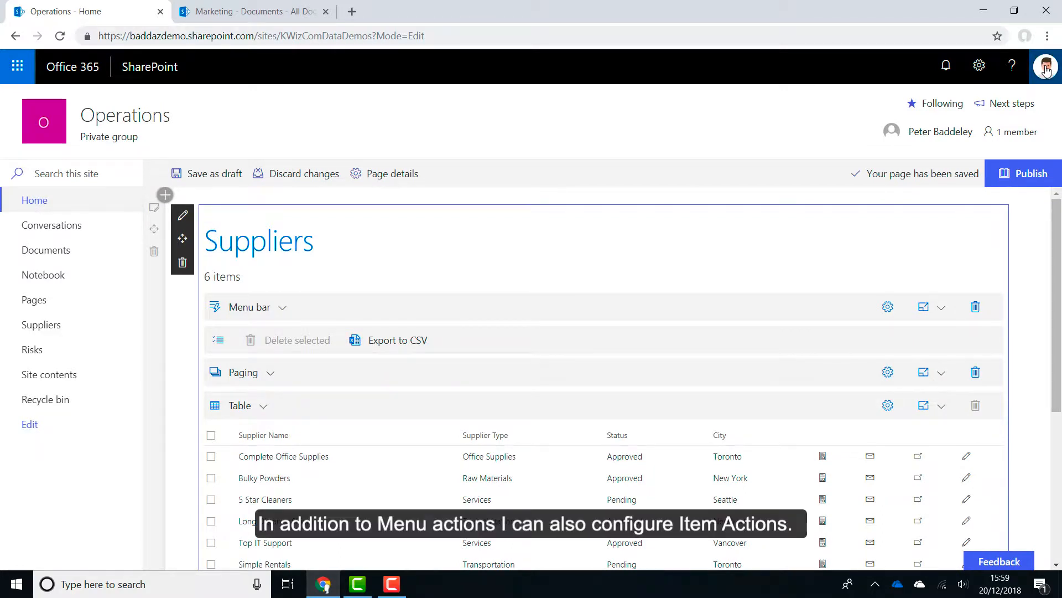
# Replace the JavaScript code of the Table control's item Action #2 with the Show city in maps item snippet
pyautogui.moveTo(1059, 343); pyautogui.dragTo(1061, 370)
pyautogui.scroll(-2, 1061, 376)
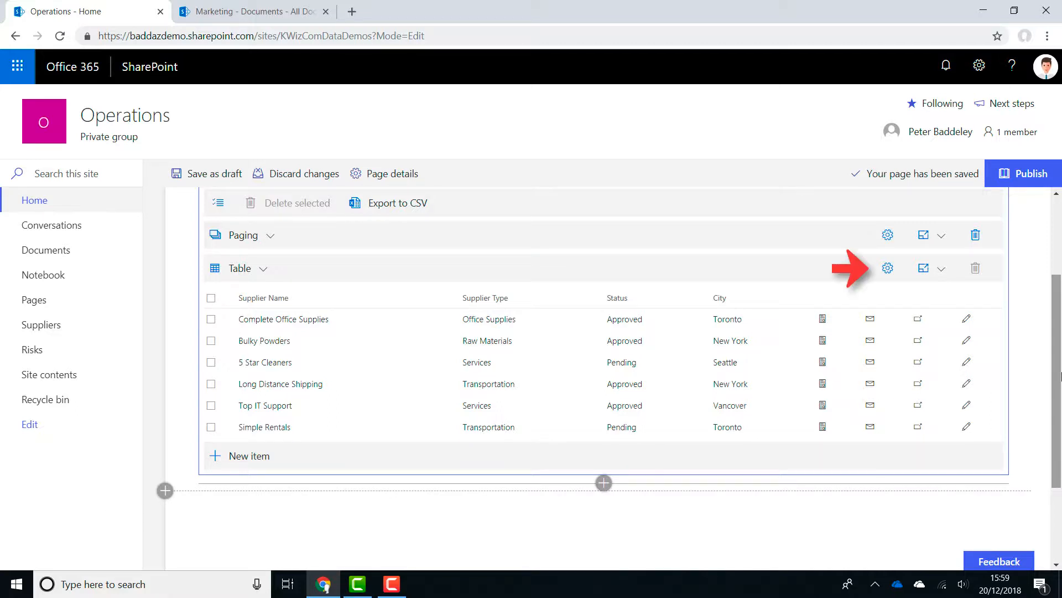
pyautogui.click(888, 268)
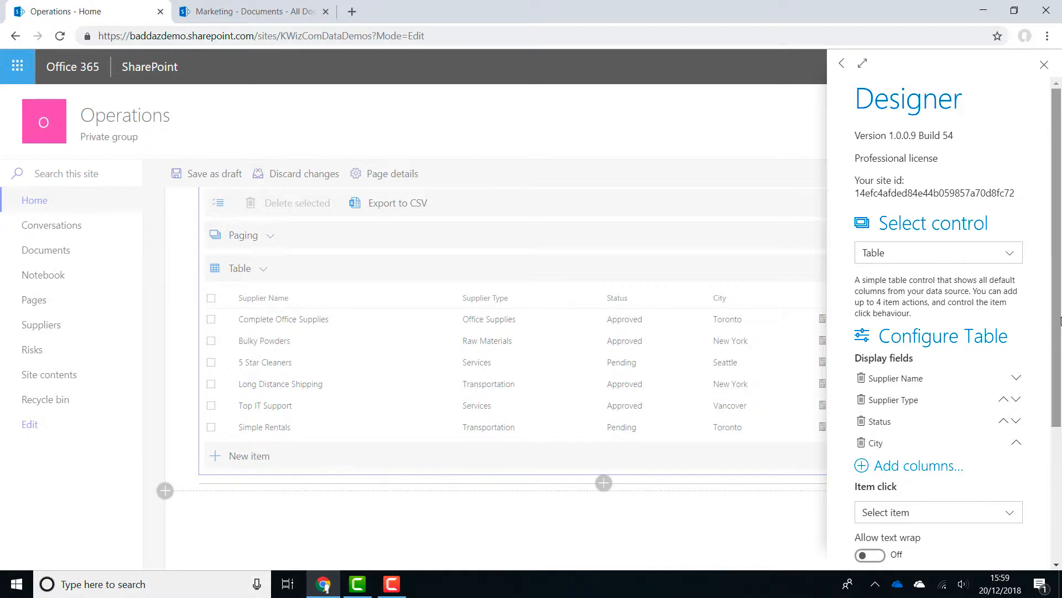
pyautogui.moveTo(1059, 316); pyautogui.dragTo(1058, 496)
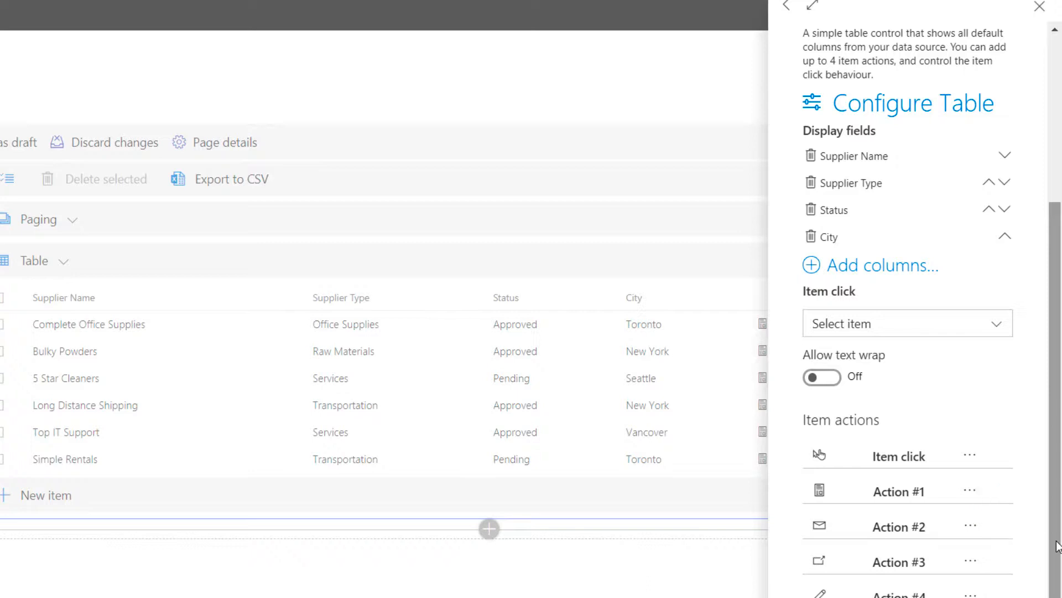
pyautogui.click(972, 527)
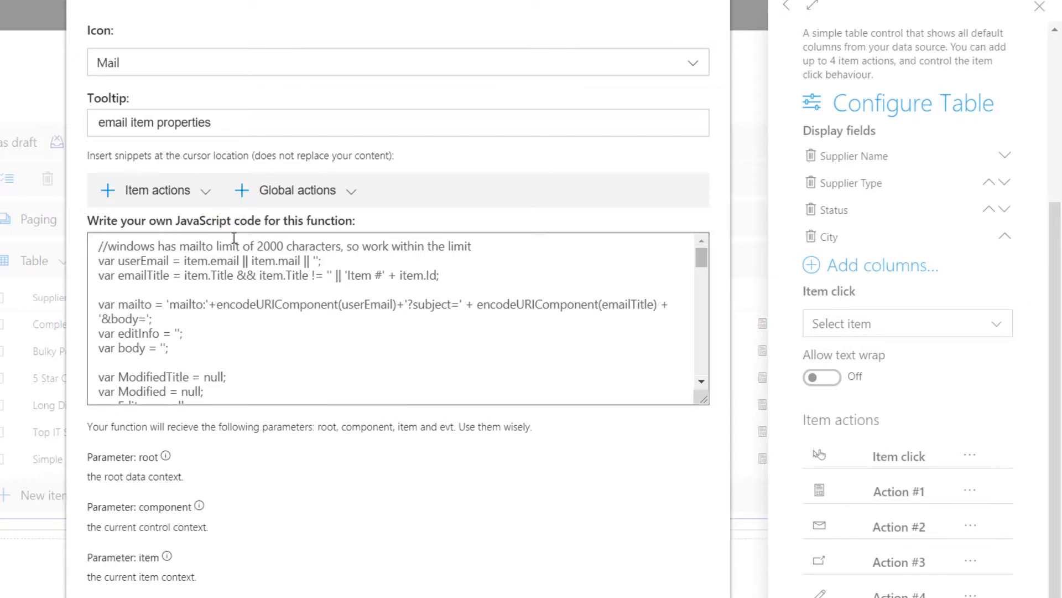
pyautogui.click(209, 206)
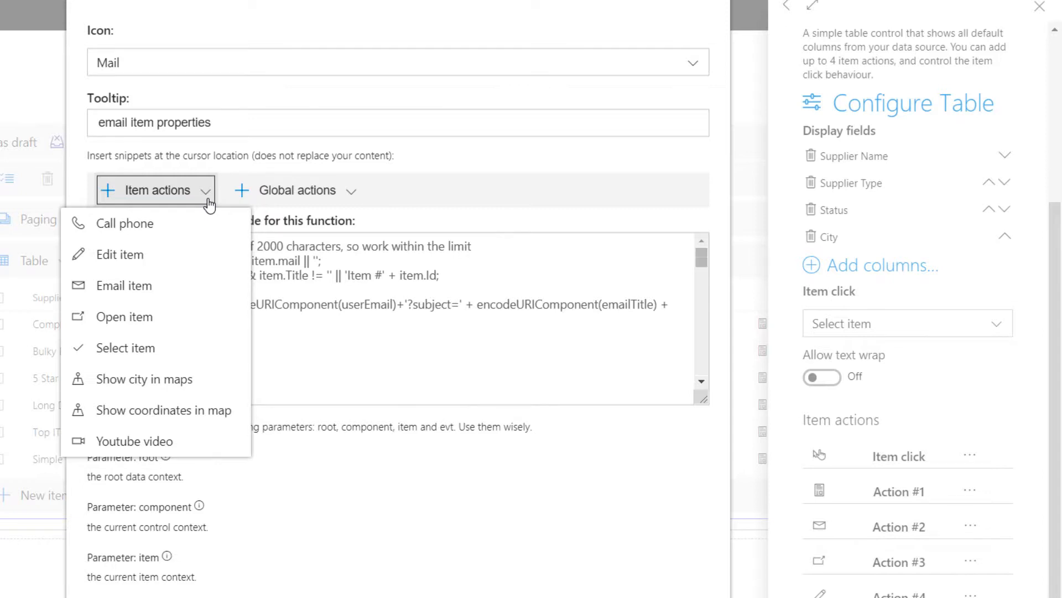
pyautogui.click(304, 293)
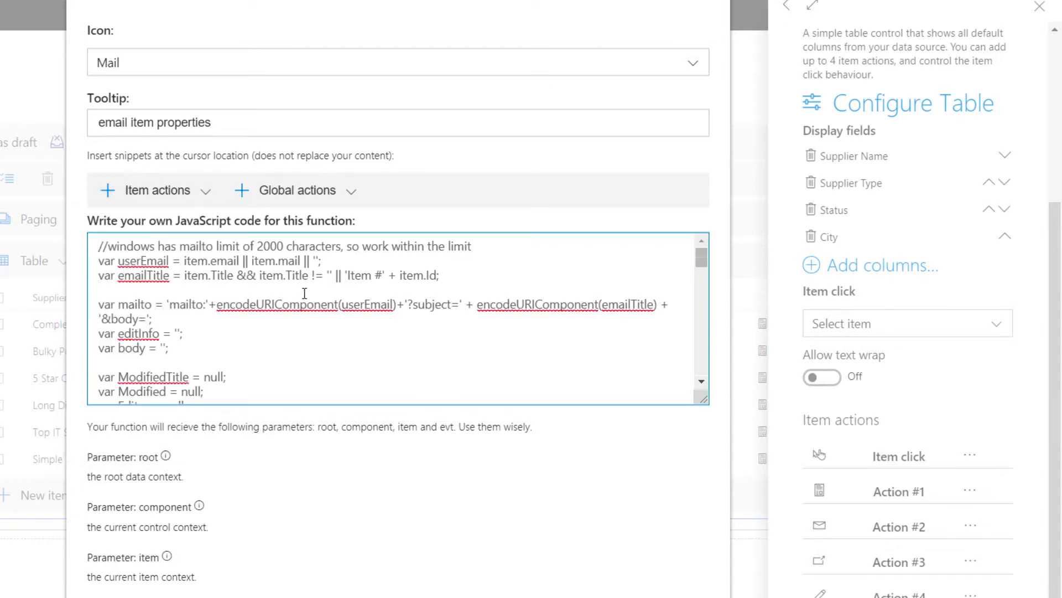
pyautogui.hotkey('ctrl', 'a')
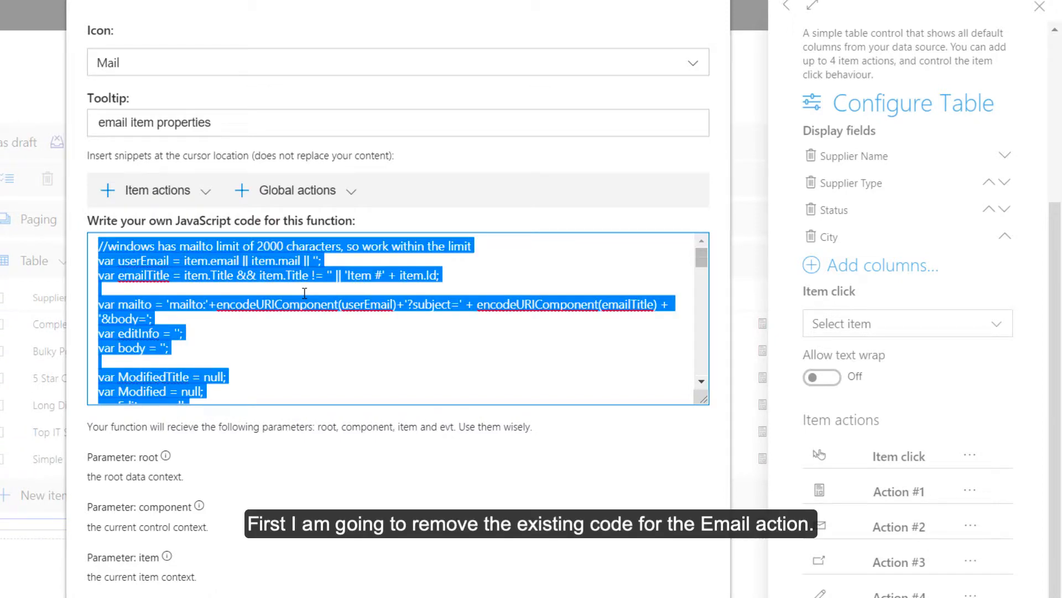
pyautogui.press('BackSpace')
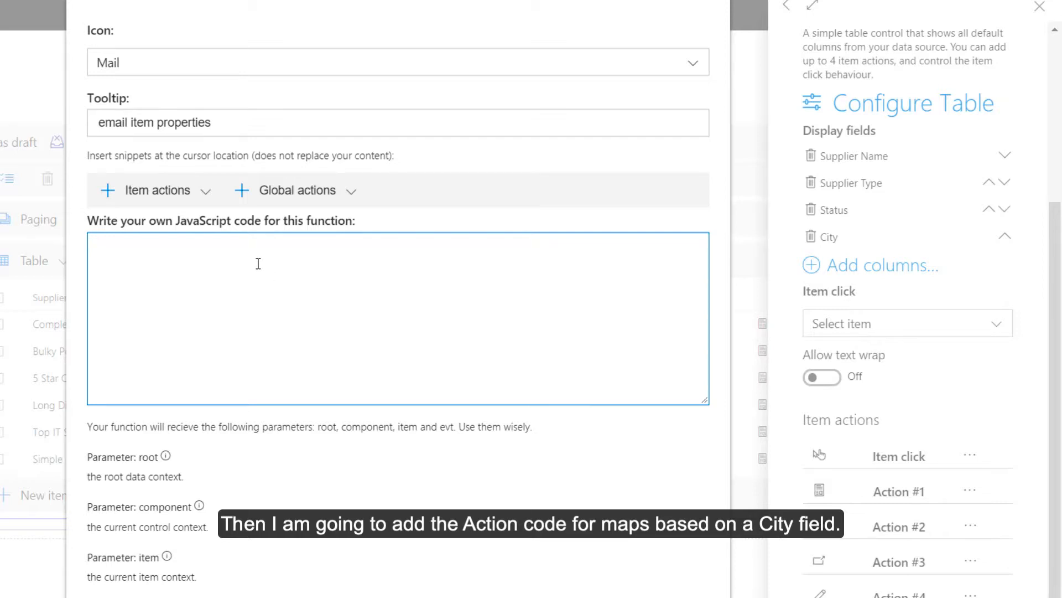
pyautogui.click(167, 205)
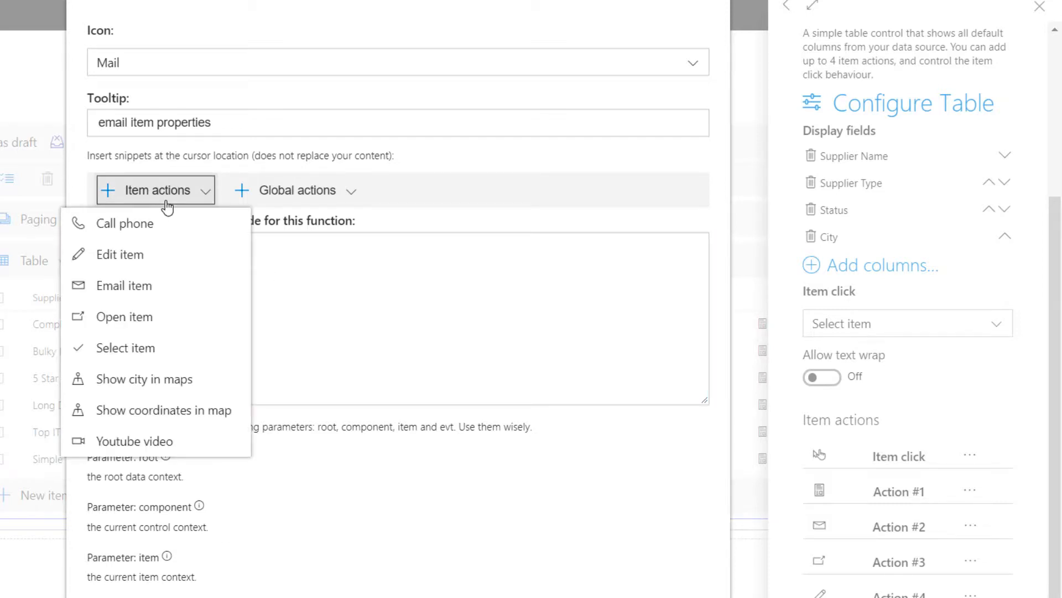
pyautogui.click(173, 381)
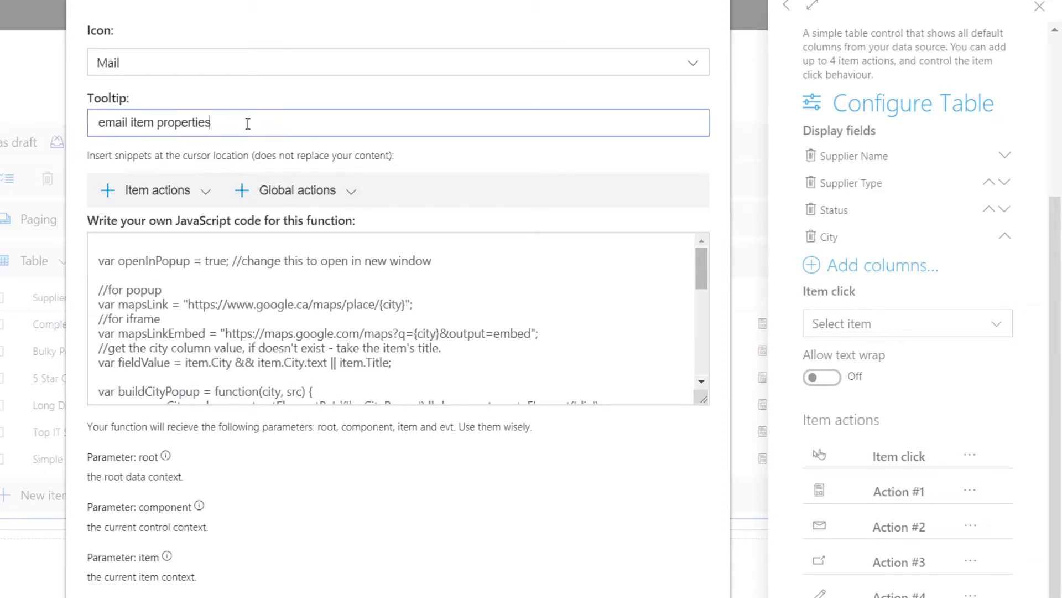
# Set Action #2's tooltip to "Show the City in Google Maps" and its icon to MapPin
pyautogui.moveTo(246, 122); pyautogui.dragTo(45, 112)
pyautogui.write('Show the')
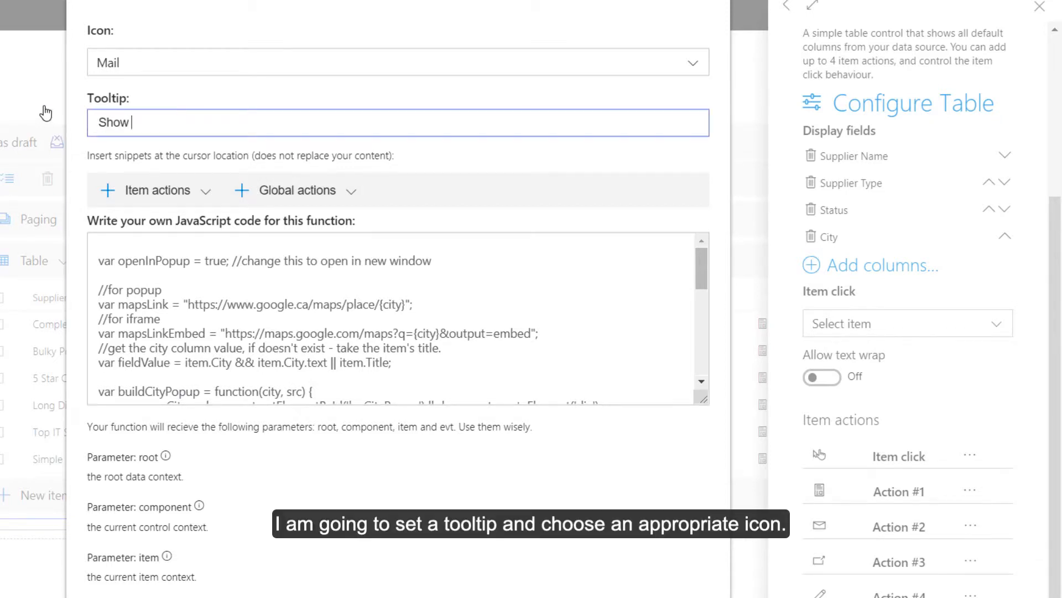
pyautogui.write('ity in Google Maps')
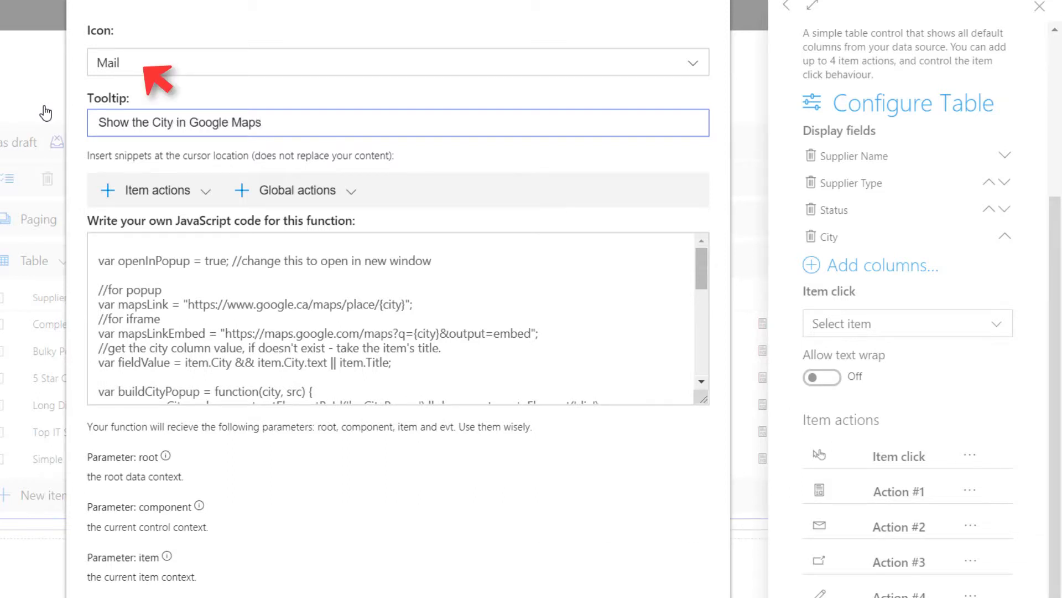
pyautogui.click(402, 64)
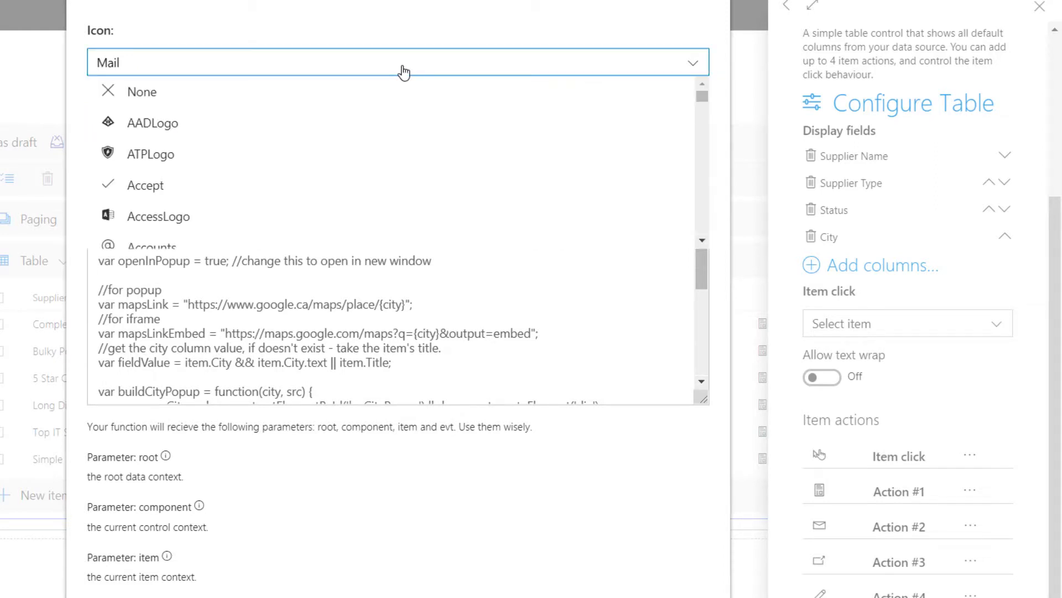
pyautogui.write('map')
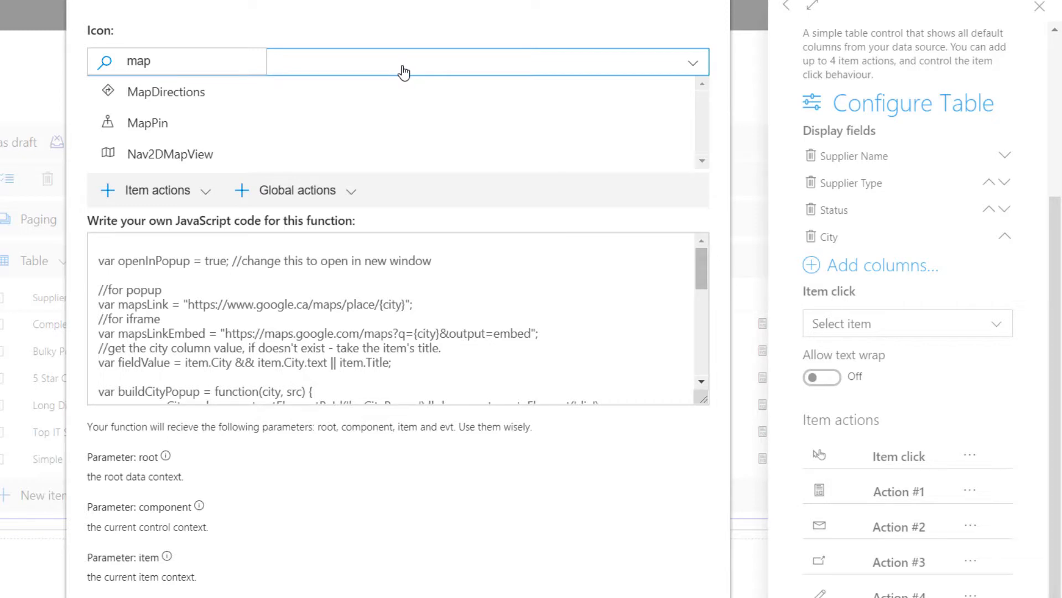
pyautogui.click(234, 124)
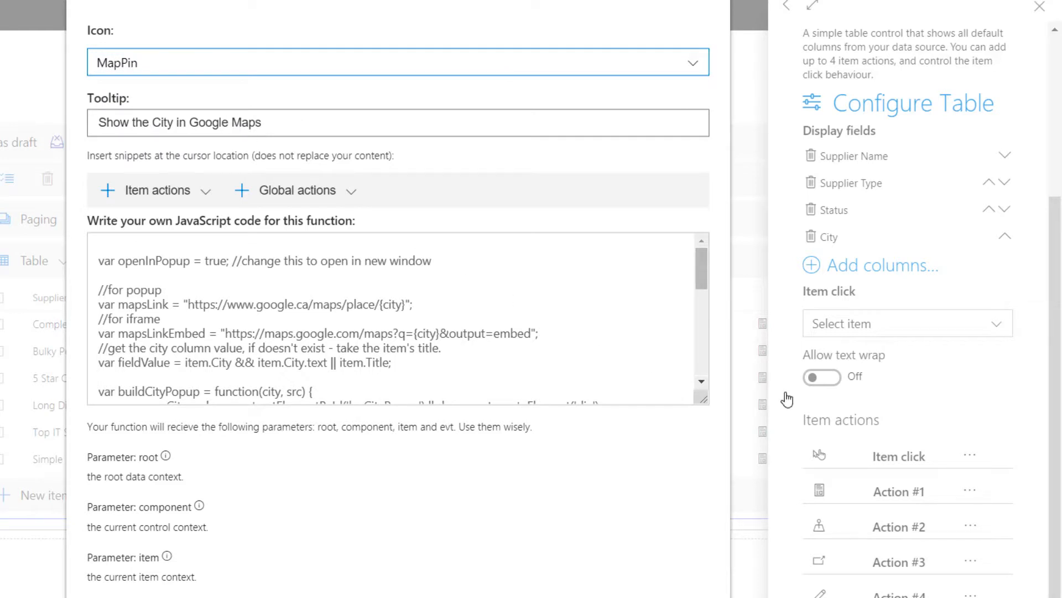
pyautogui.click(1034, 393)
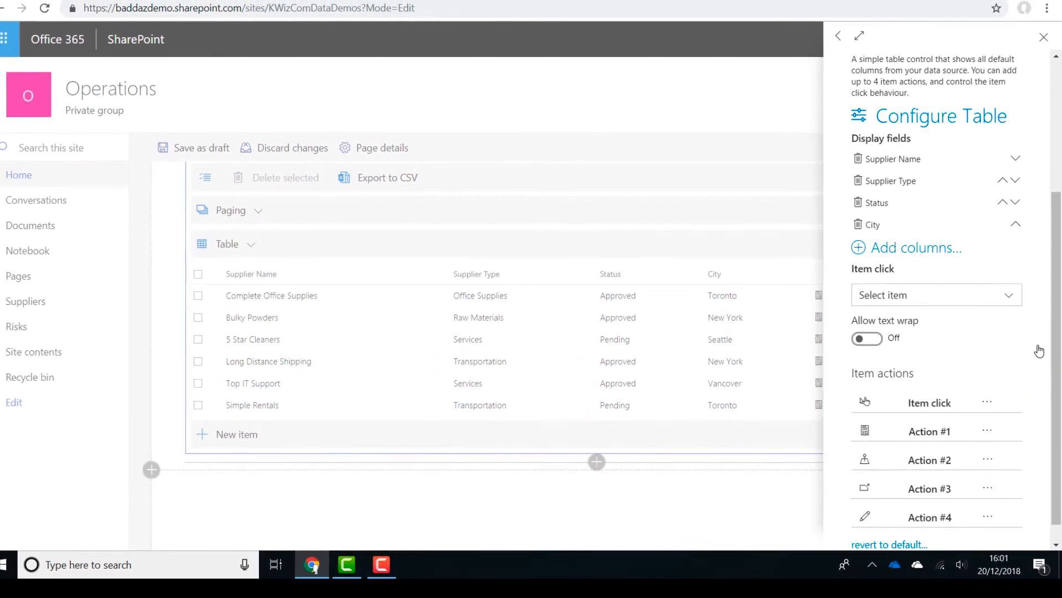
# Close the Table settings and publish the page
pyautogui.click(1040, 42)
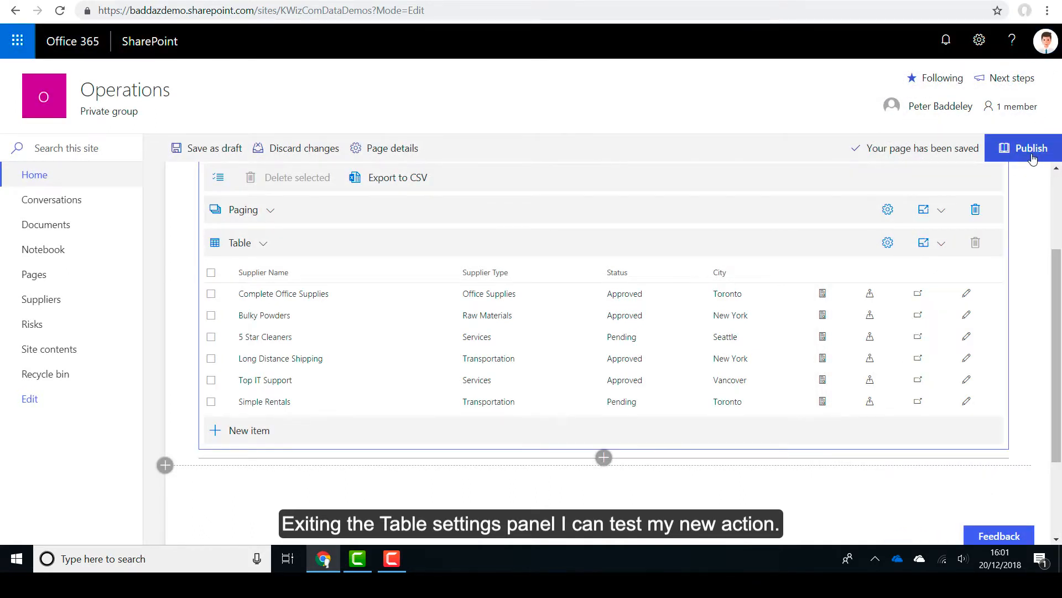
pyautogui.click(1032, 158)
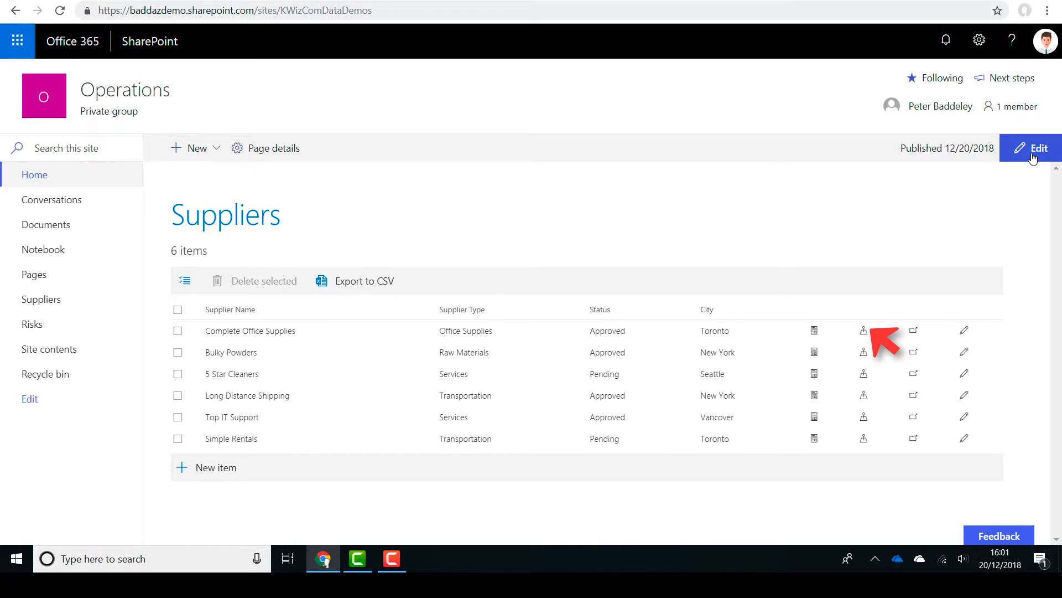
# Test the map action on the Complete Office Supplies and 5 Star Cleaners rows, closing each map popup
pyautogui.click(865, 332)
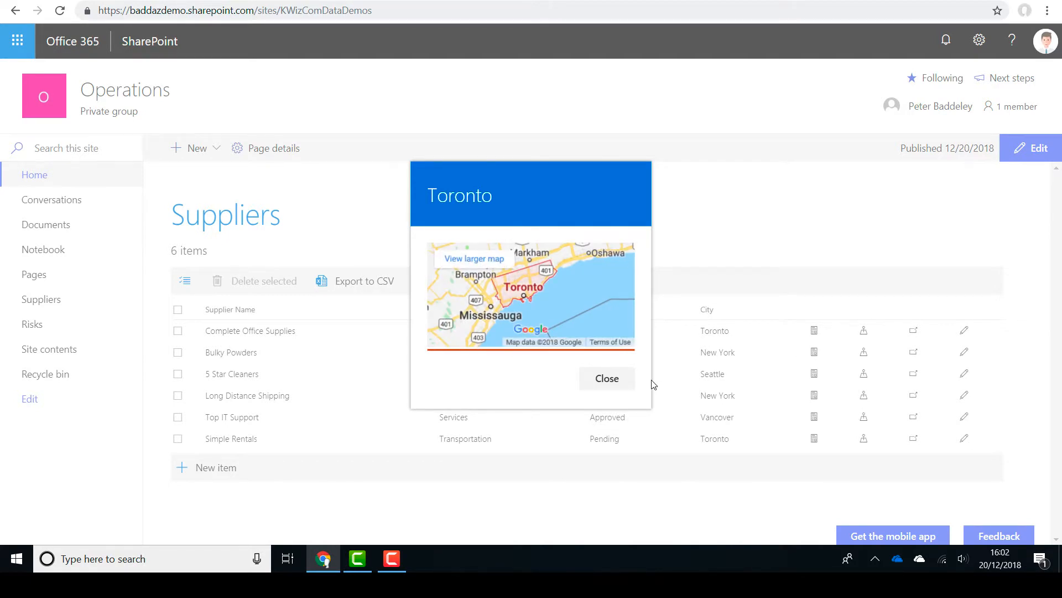
pyautogui.click(609, 380)
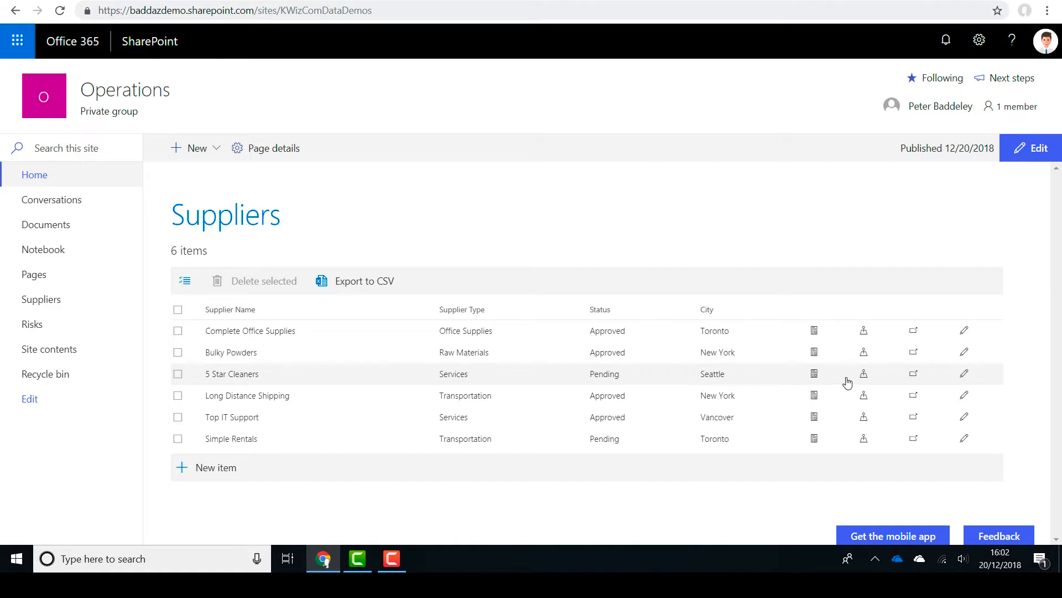
pyautogui.click(864, 375)
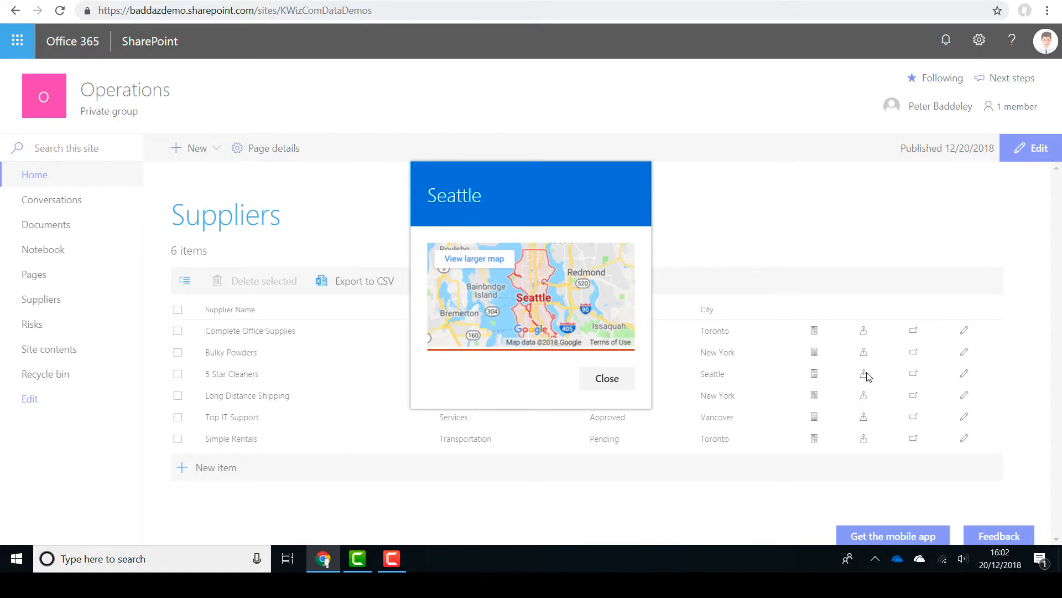
pyautogui.click(607, 378)
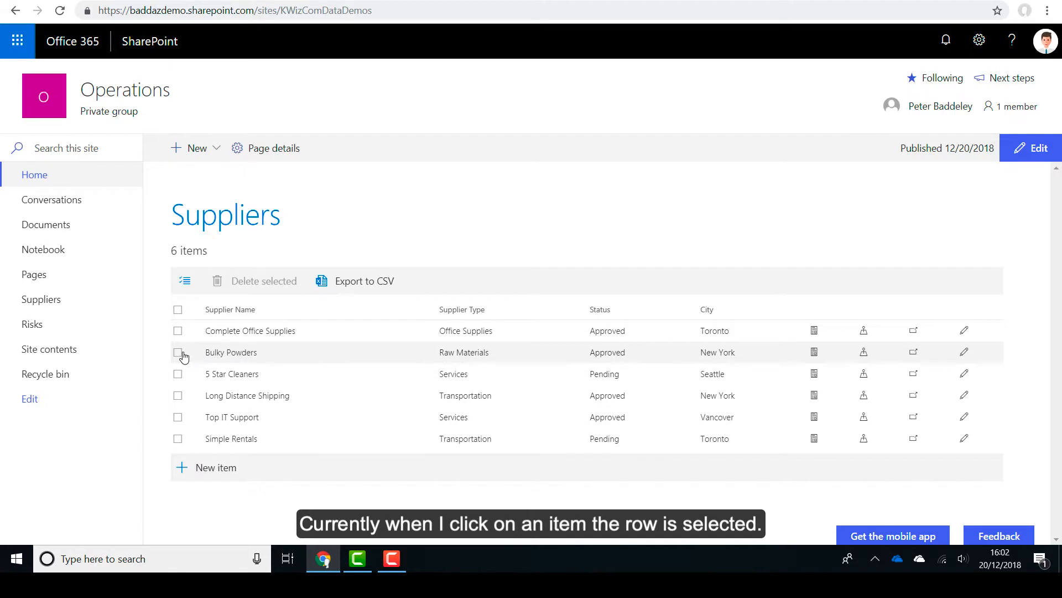
# Test the item click behaviour by selecting and deselecting the rows from Bulky Powders to Top IT Support
pyautogui.click(223, 355)
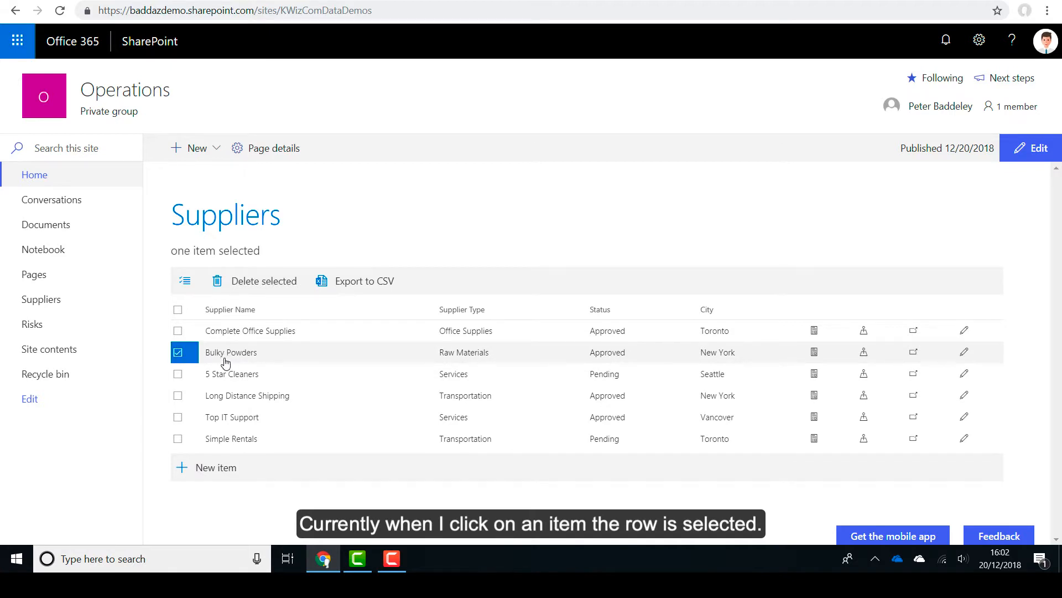
pyautogui.click(222, 373)
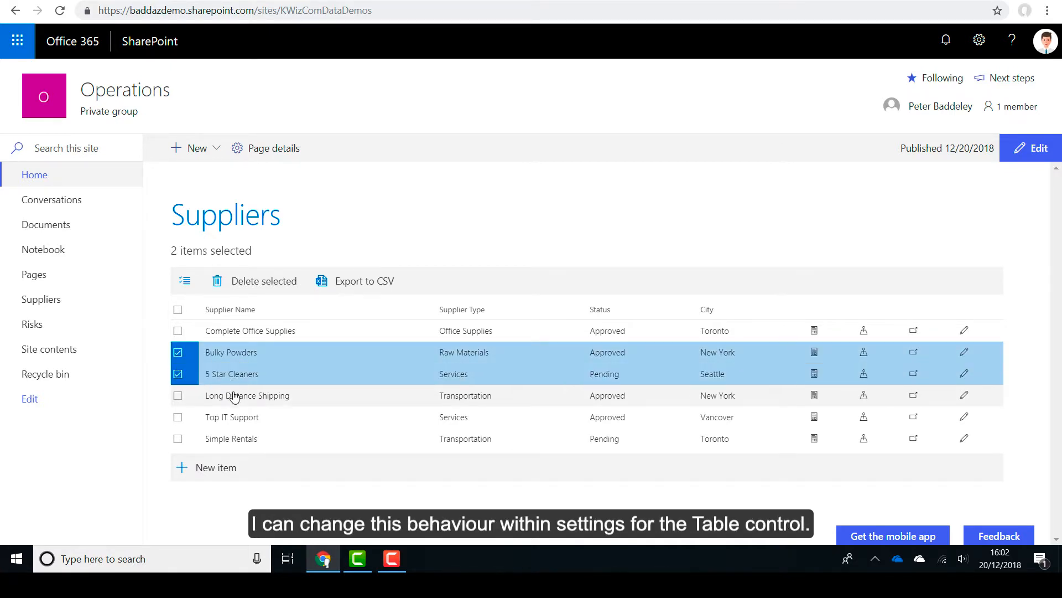
pyautogui.click(235, 394)
pyautogui.click(244, 422)
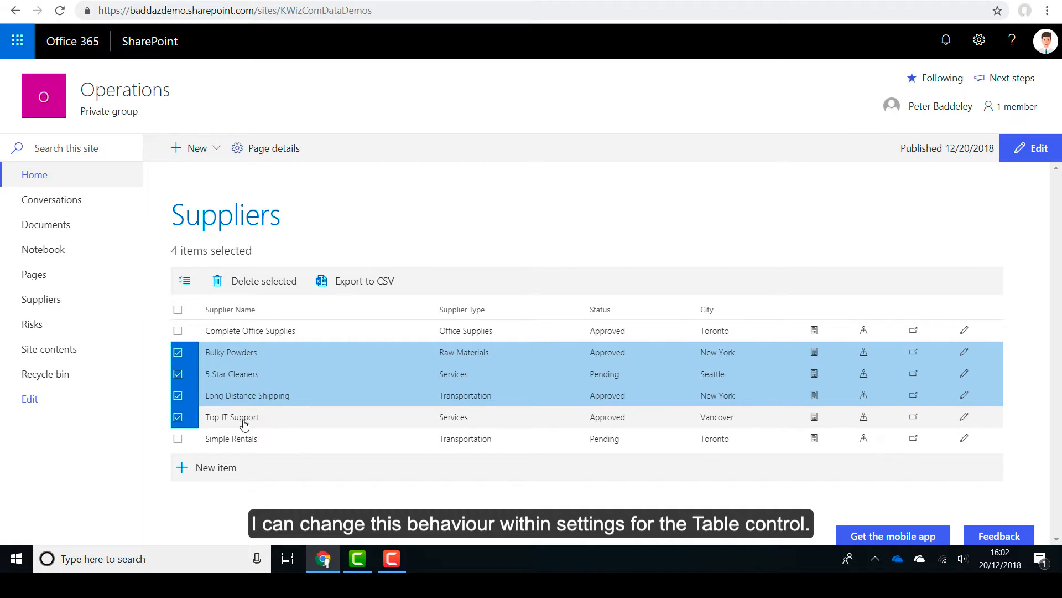
pyautogui.click(244, 419)
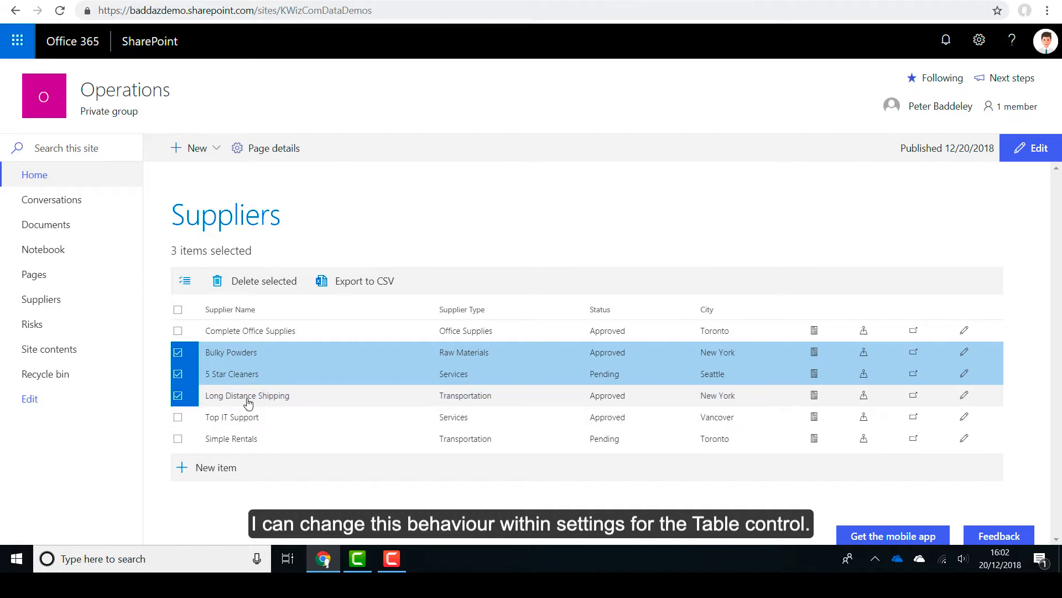
pyautogui.click(248, 399)
pyautogui.click(246, 378)
pyautogui.click(251, 356)
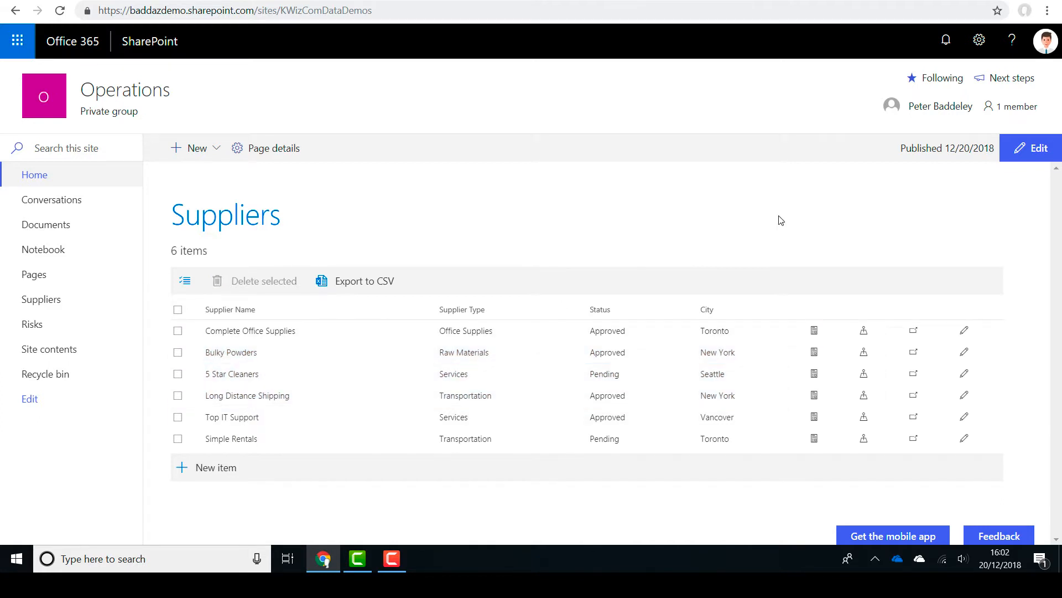
# Reopen the page for editing and review the Table control's Item click options and item actions
pyautogui.click(1058, 148)
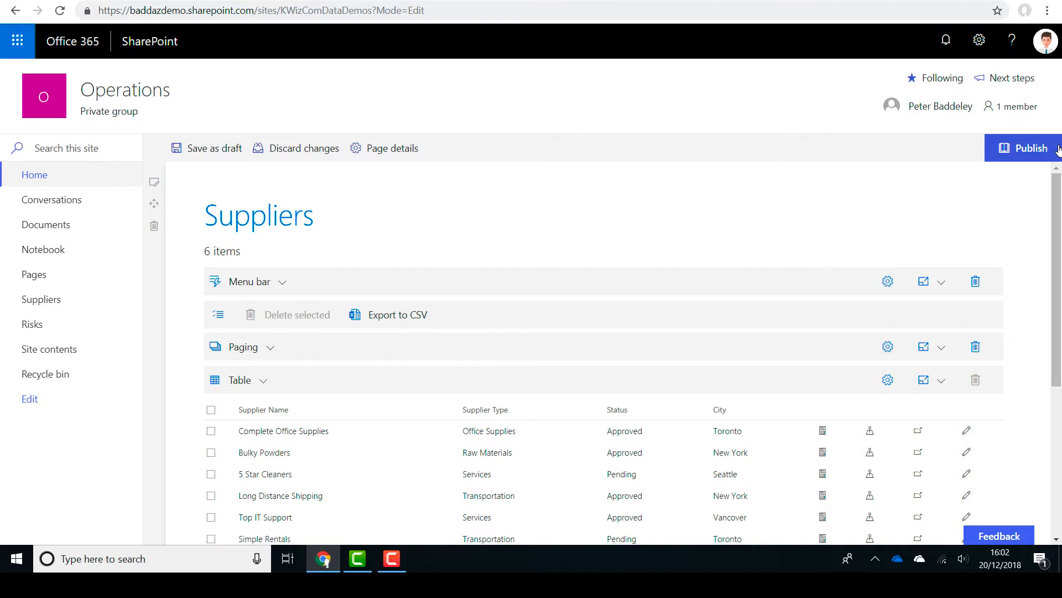
pyautogui.click(888, 380)
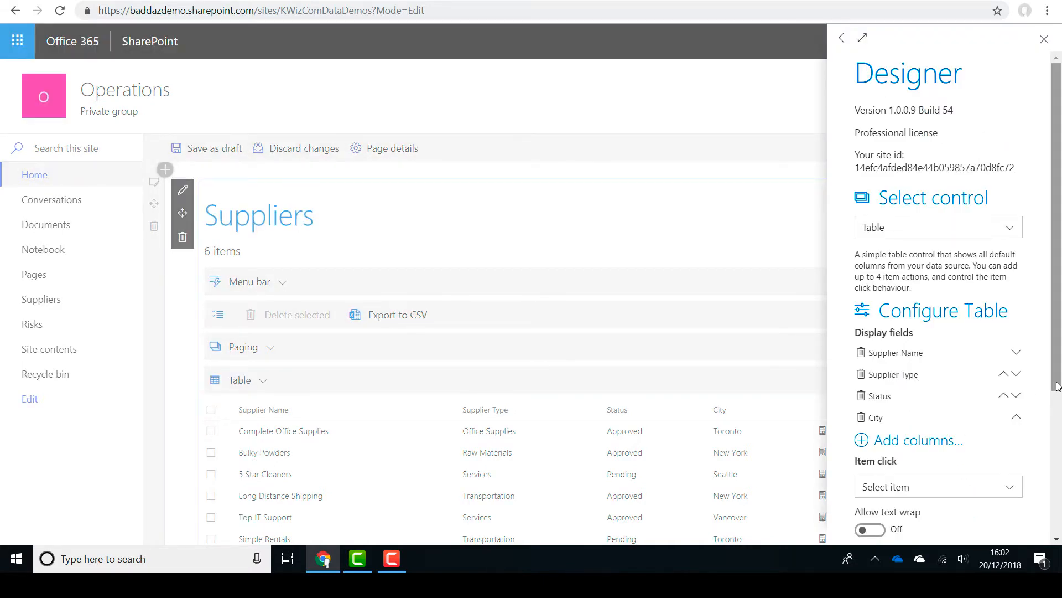
pyautogui.moveTo(1054, 394); pyautogui.dragTo(1059, 456)
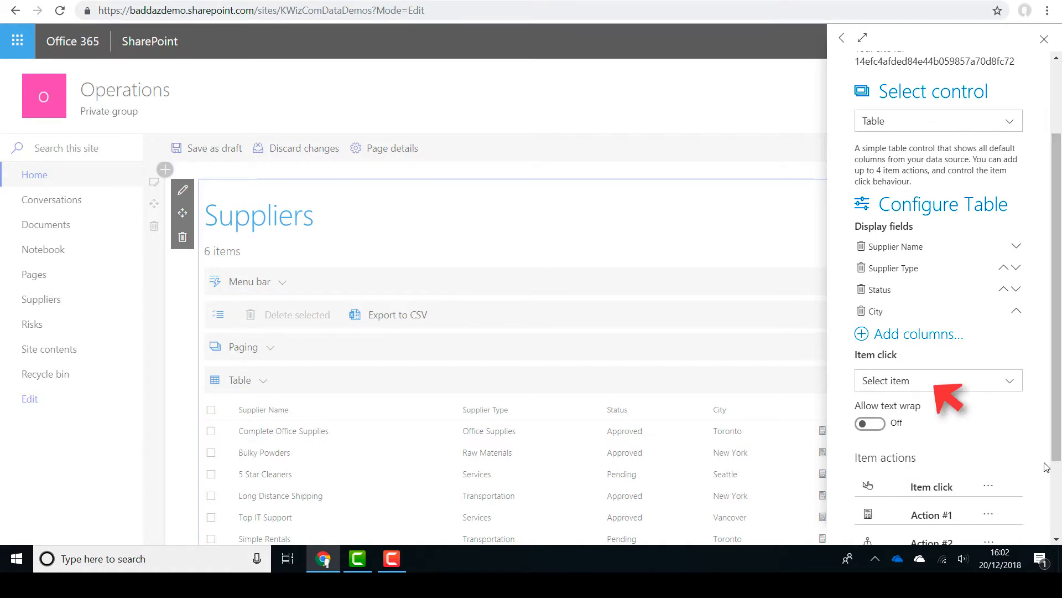
pyautogui.click(1015, 382)
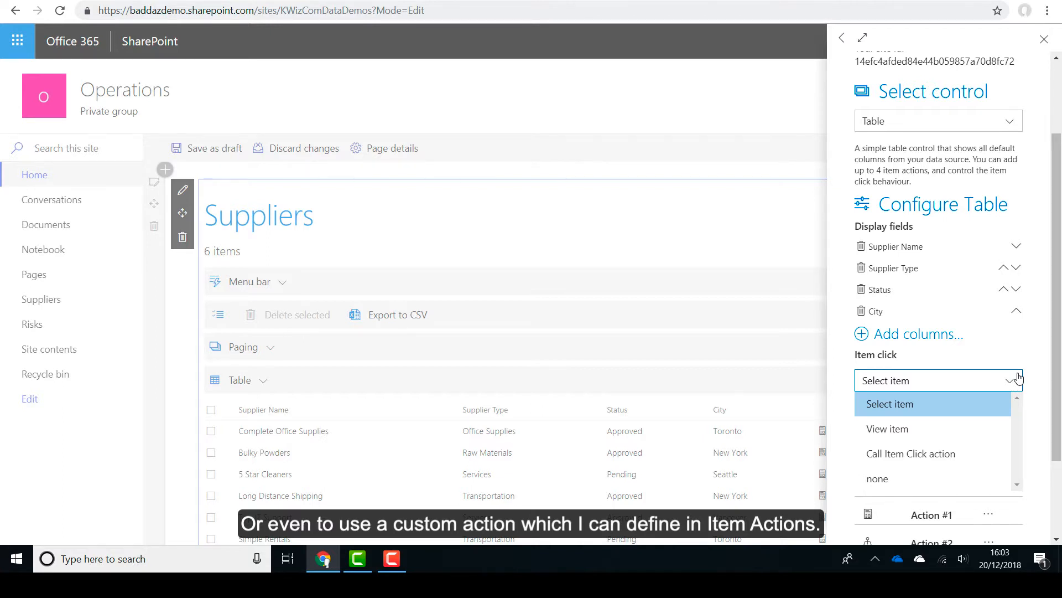
pyautogui.click(1023, 350)
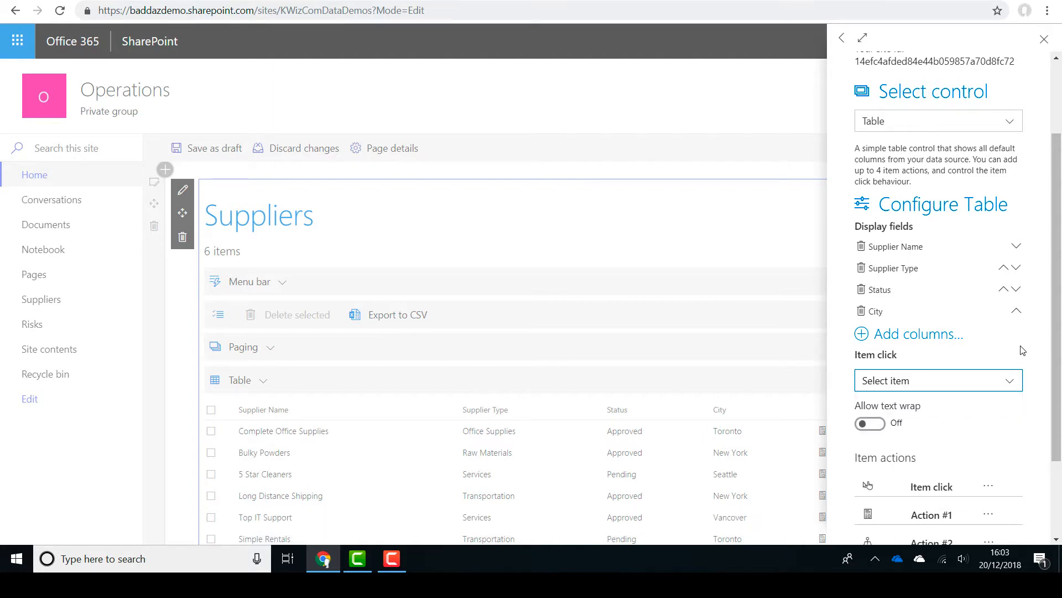
pyautogui.moveTo(1060, 368); pyautogui.dragTo(1058, 423)
pyautogui.scroll(-1, 1058, 247)
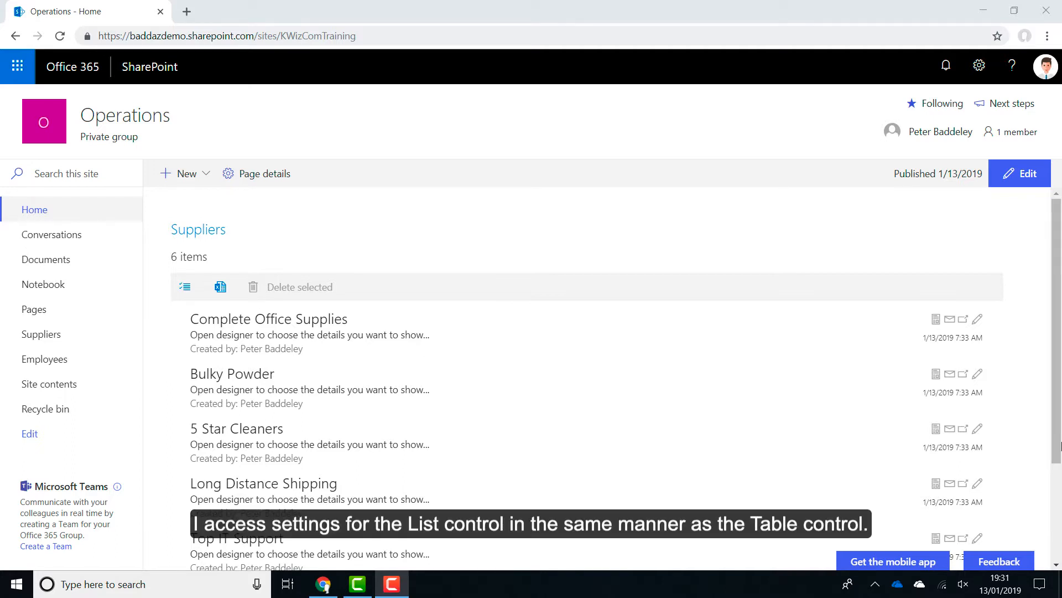
# Edit the page with the List control and replace its Sub title formula with the Supplier Type item column
pyautogui.click(1032, 180)
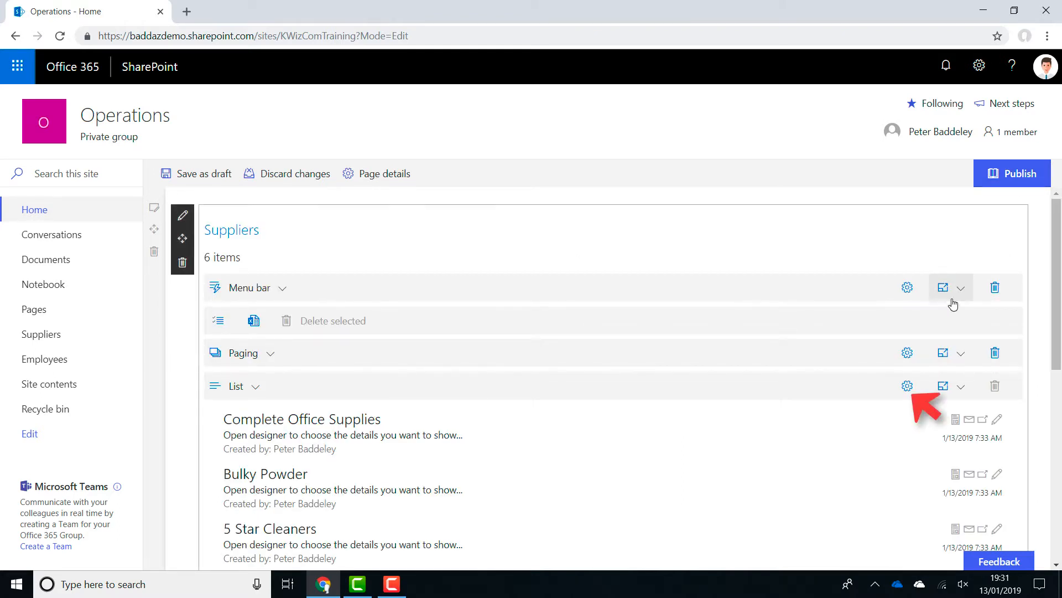
pyautogui.click(907, 387)
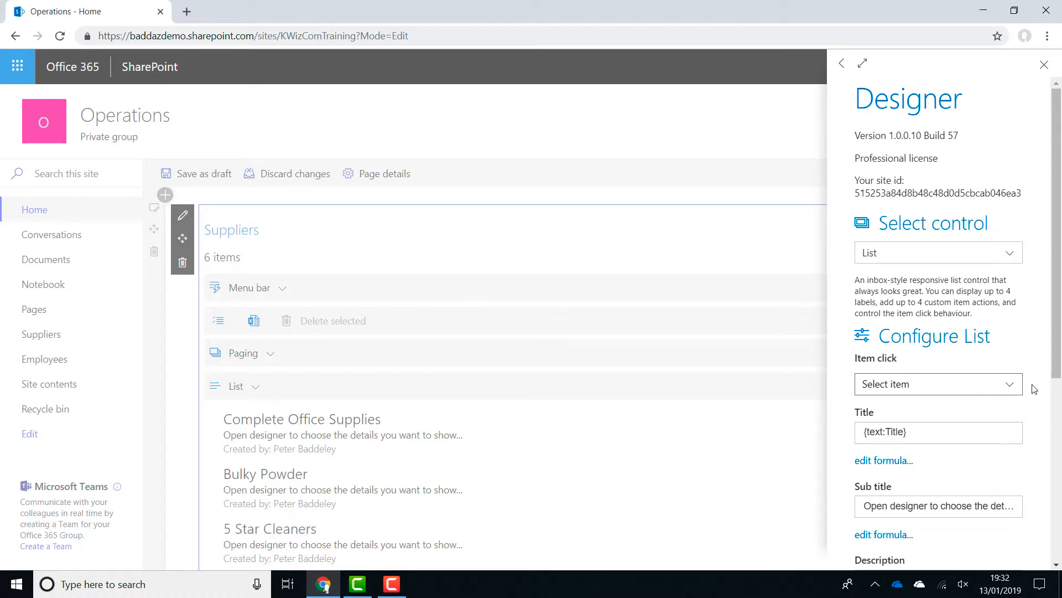
pyautogui.scroll(-2, 952, 382)
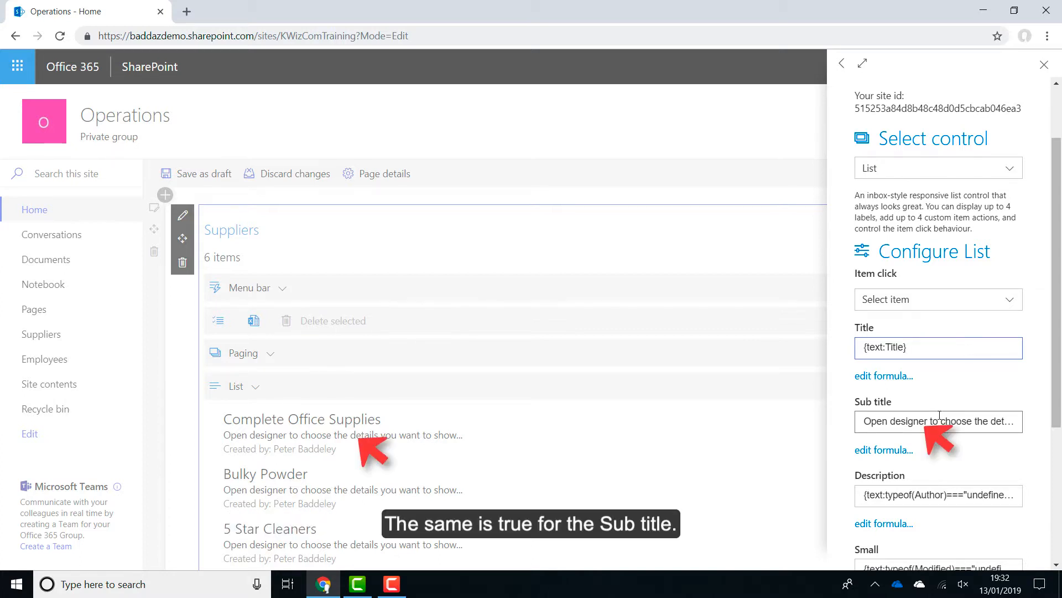
pyautogui.click(891, 450)
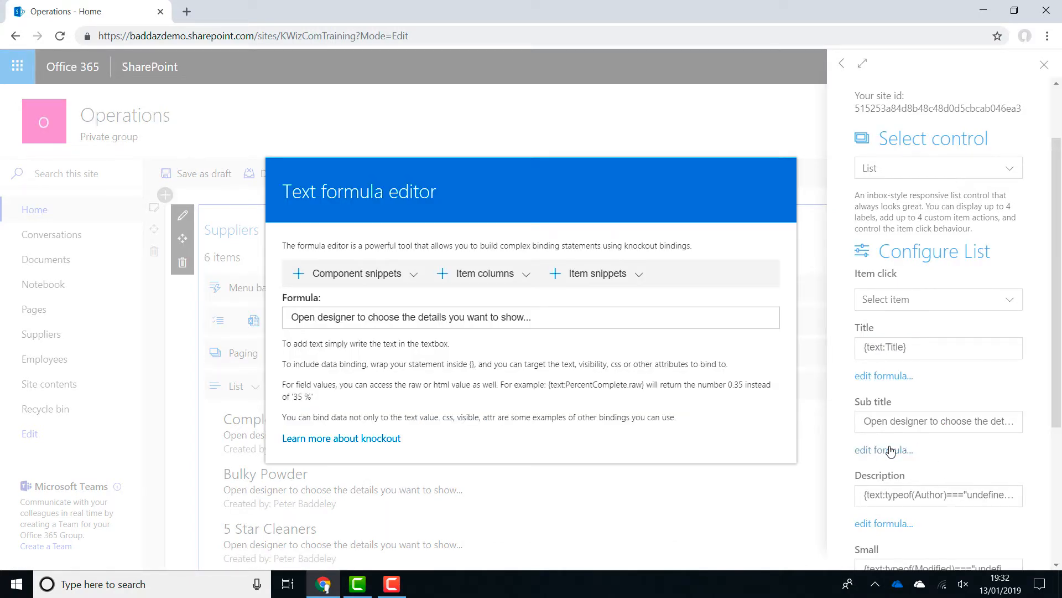
pyautogui.moveTo(576, 320); pyautogui.dragTo(50, 293)
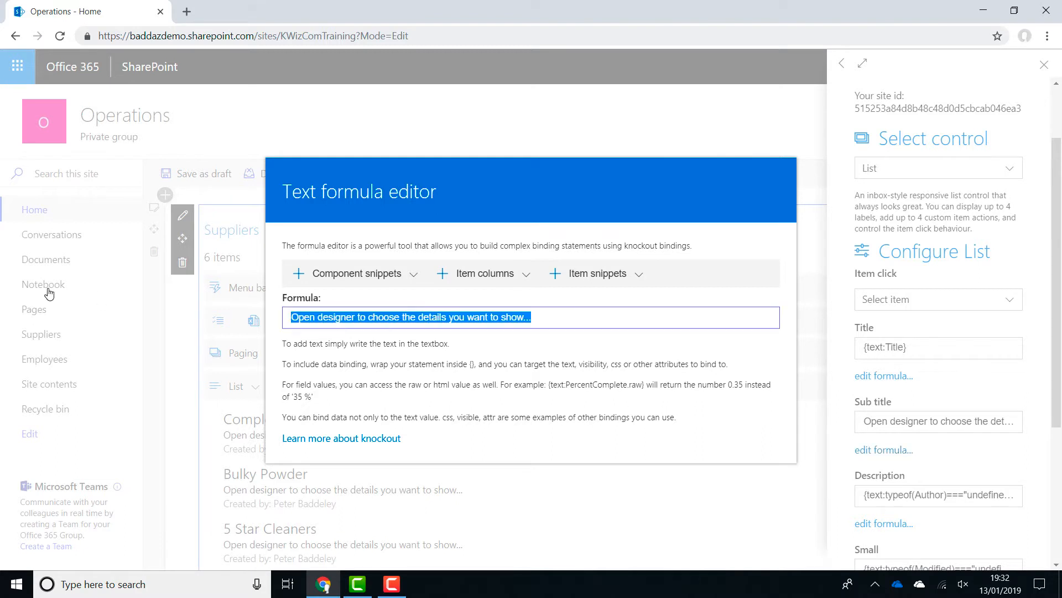
pyautogui.press('Delete')
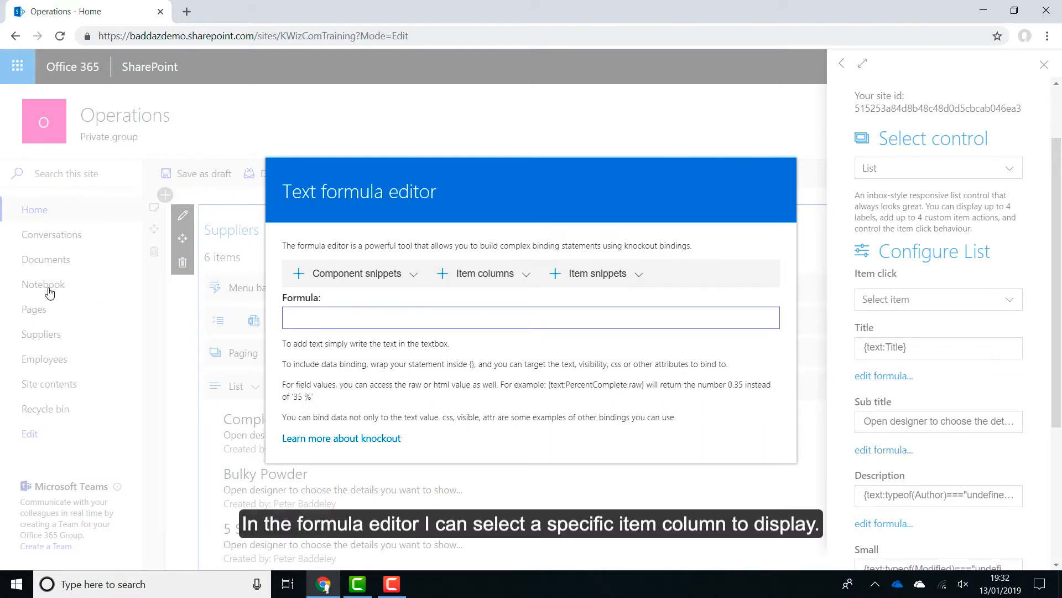
pyautogui.click(498, 275)
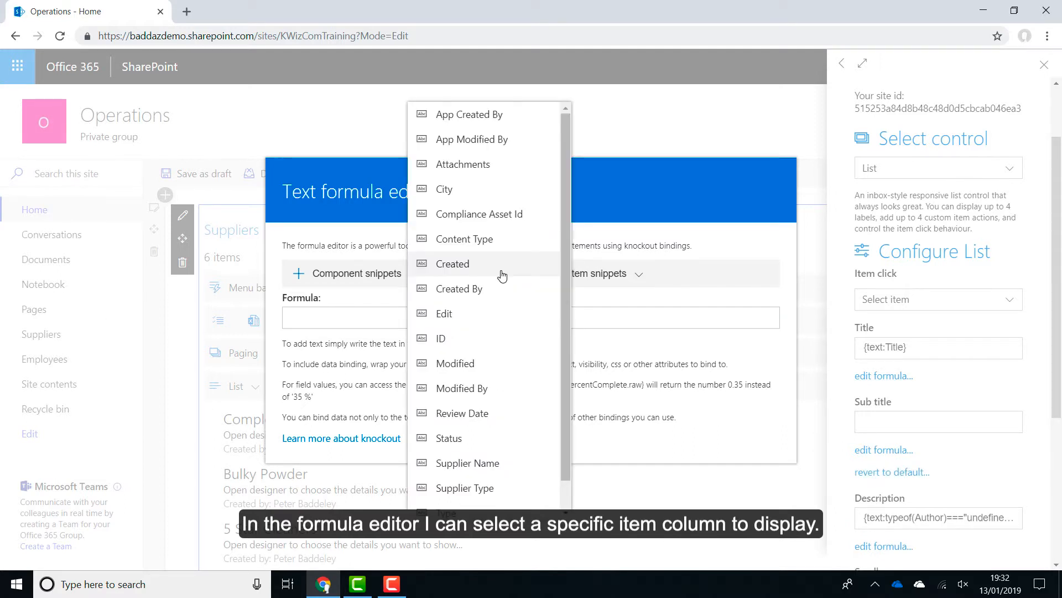
pyautogui.click(495, 488)
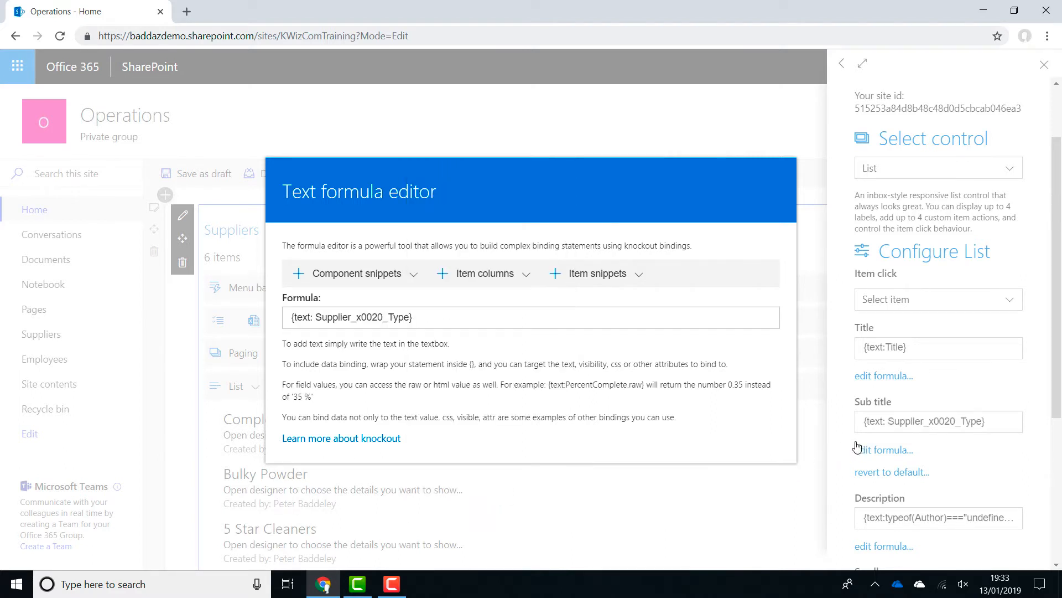
pyautogui.click(951, 401)
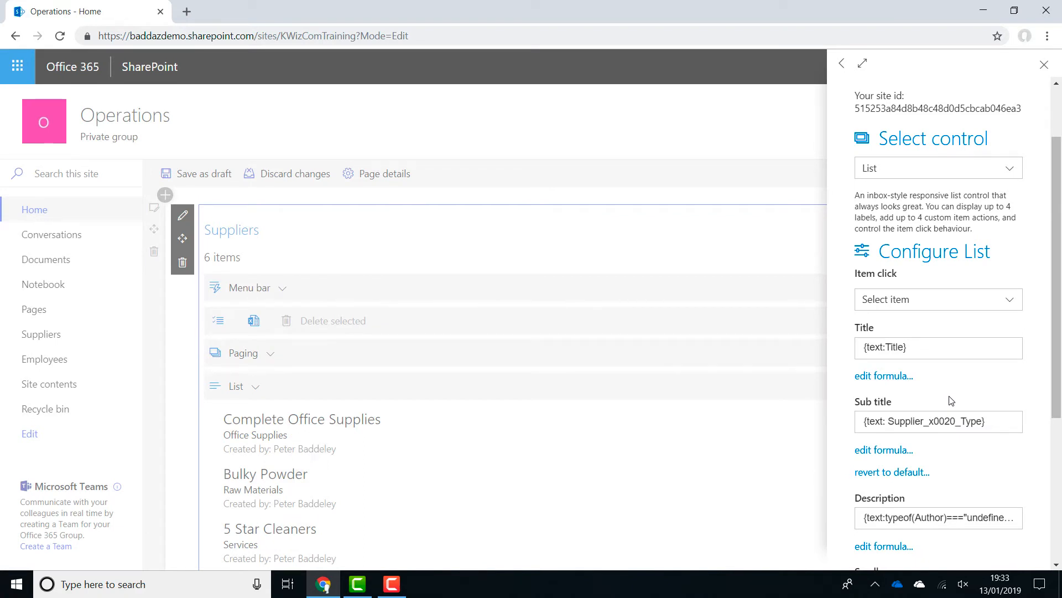
# Replace the List control's Description formula with the City item column
pyautogui.moveTo(1057, 398); pyautogui.dragTo(1061, 449)
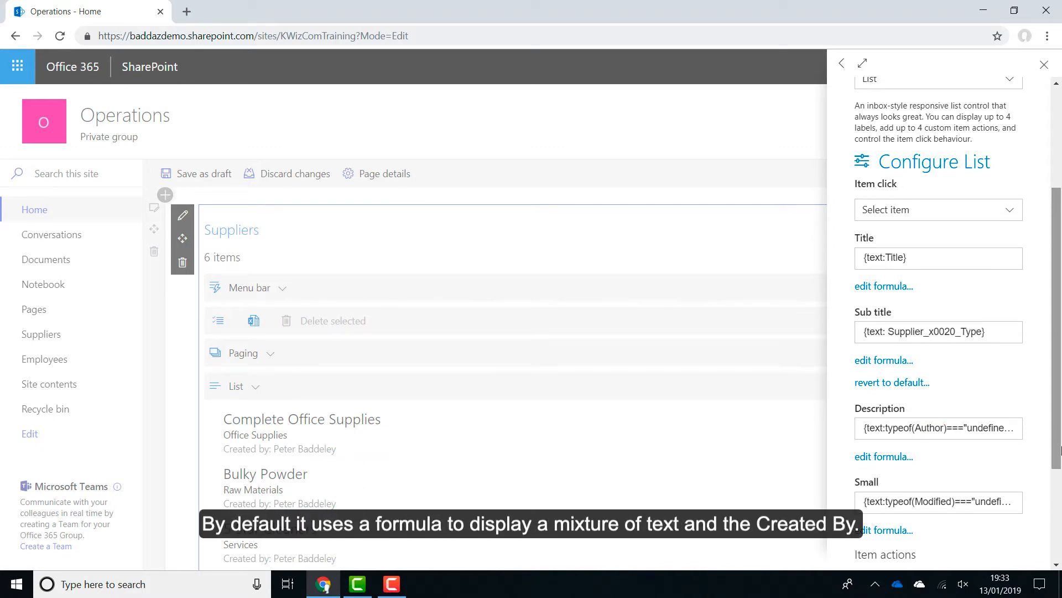
pyautogui.click(883, 457)
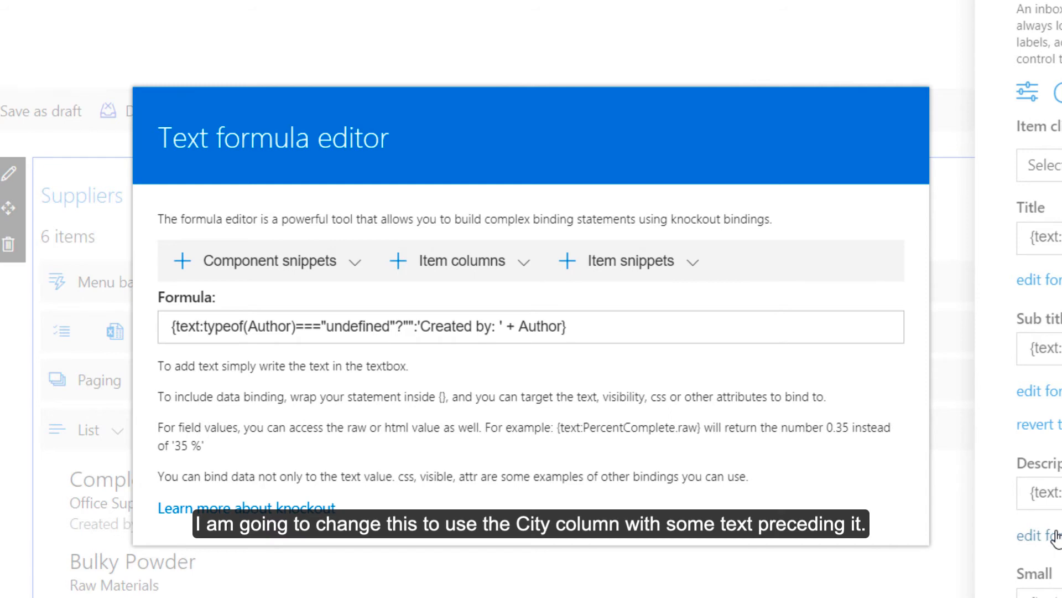
pyautogui.click(635, 328)
pyautogui.moveTo(635, 328); pyautogui.dragTo(443, 326)
pyautogui.moveTo(285, 315); pyautogui.dragTo(160, 315)
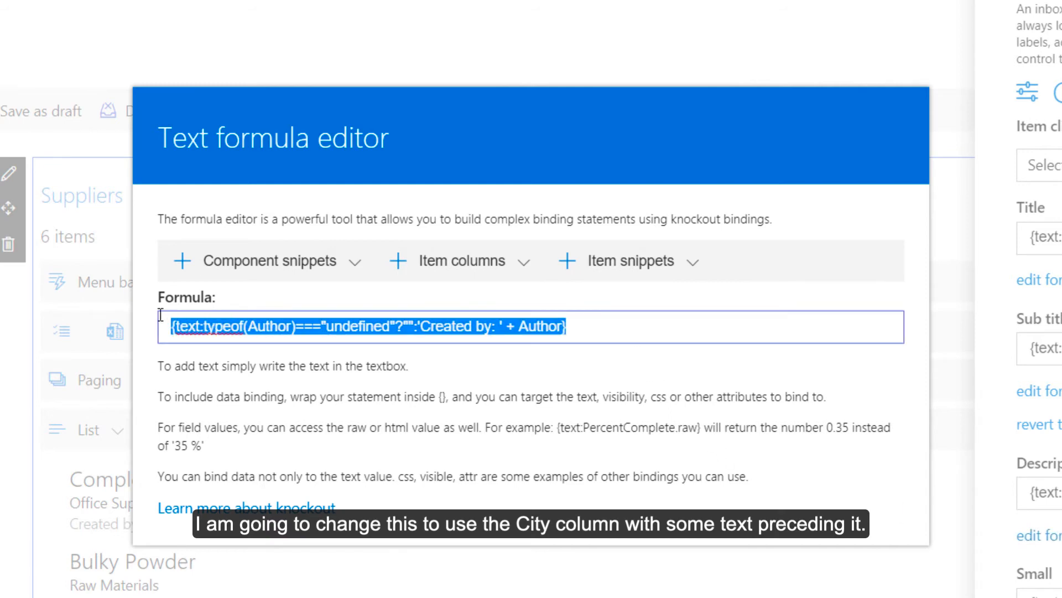
pyautogui.press('BackSpace')
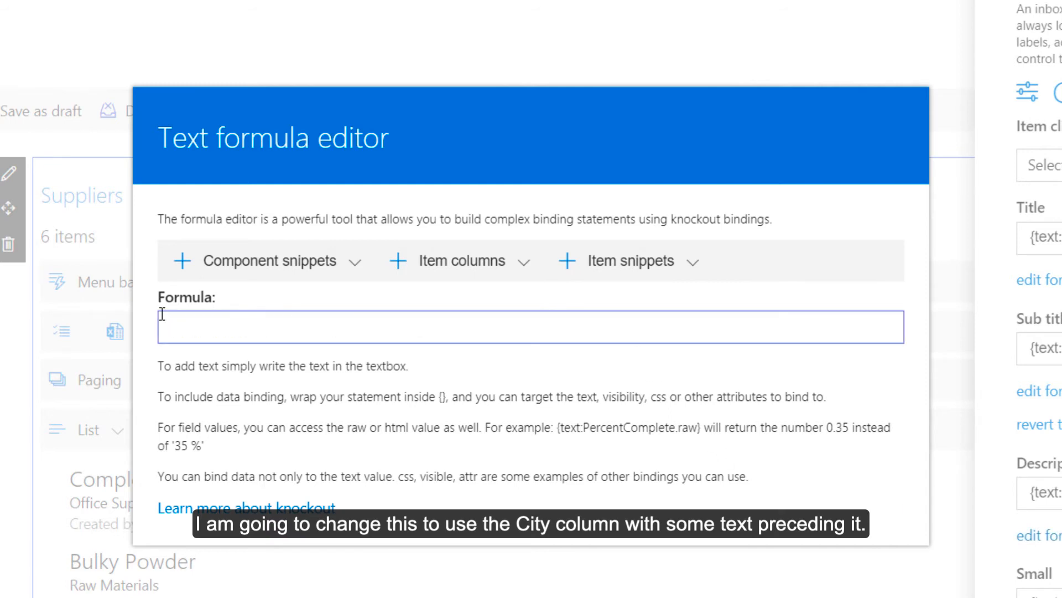
pyautogui.click(492, 261)
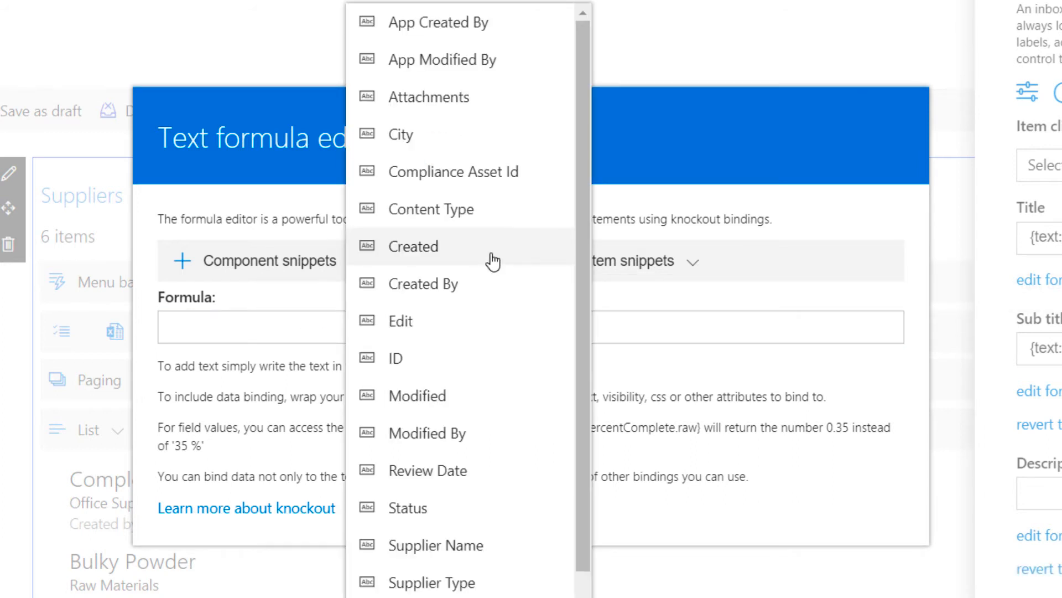
pyautogui.click(459, 147)
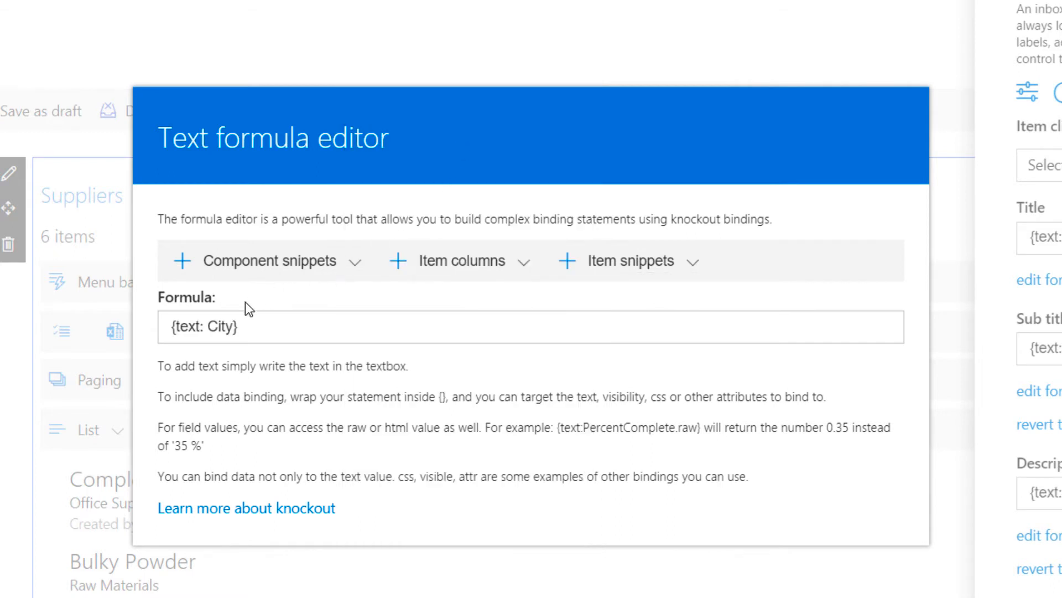
# Extend the Description formula to {text: 'It is in the city of ' + City} and close the List settings
pyautogui.click(210, 325)
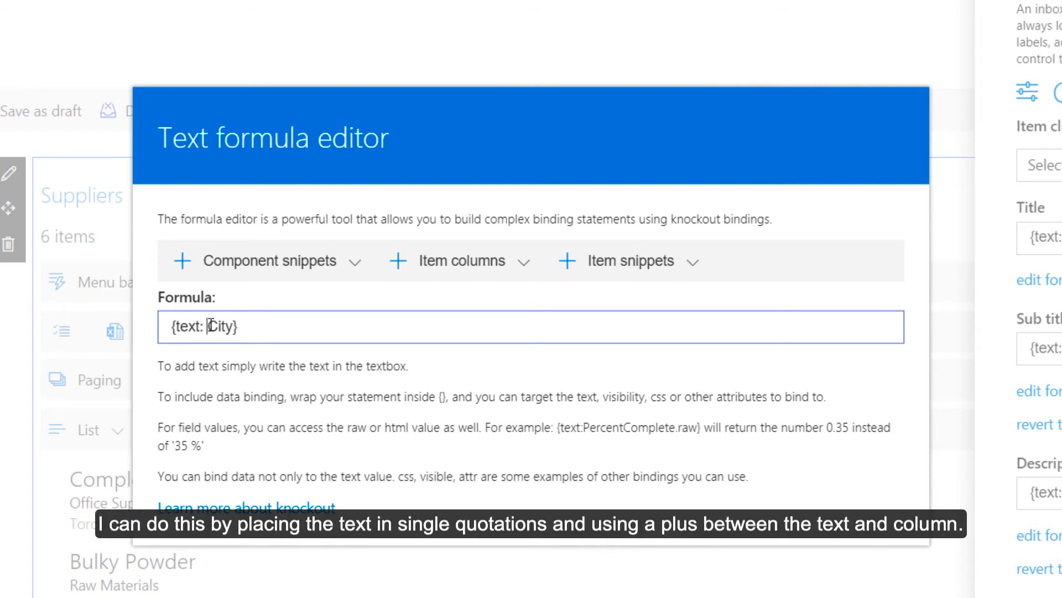
pyautogui.write("'It is in the ")
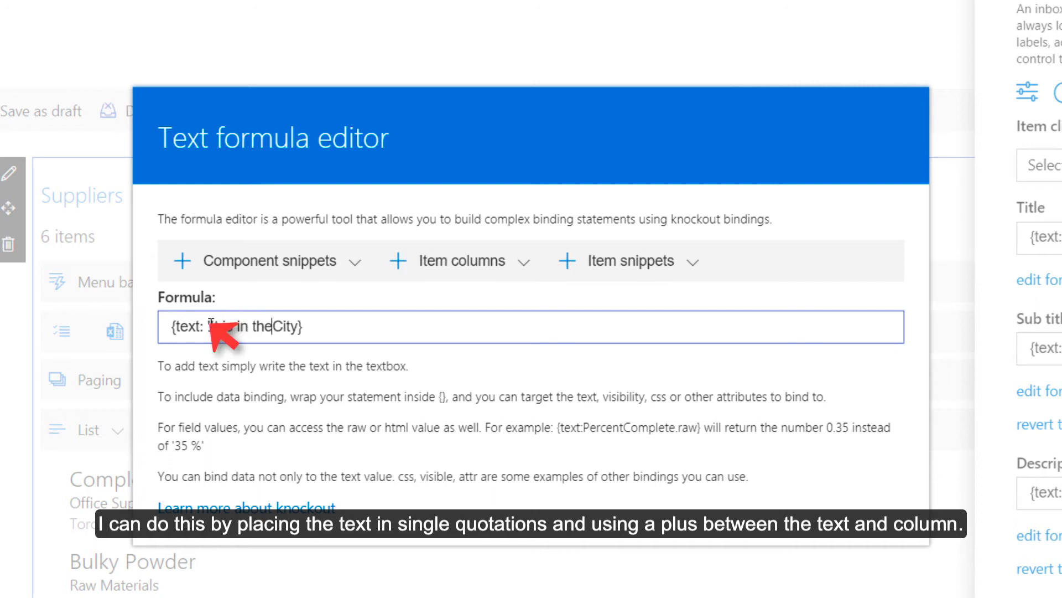
pyautogui.write('city ')
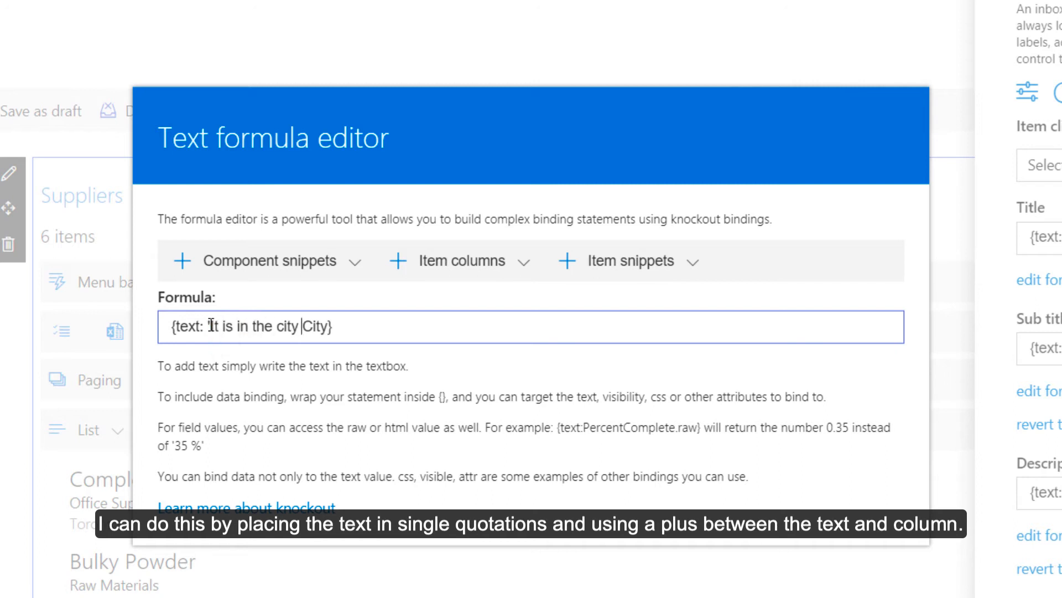
pyautogui.write('of')
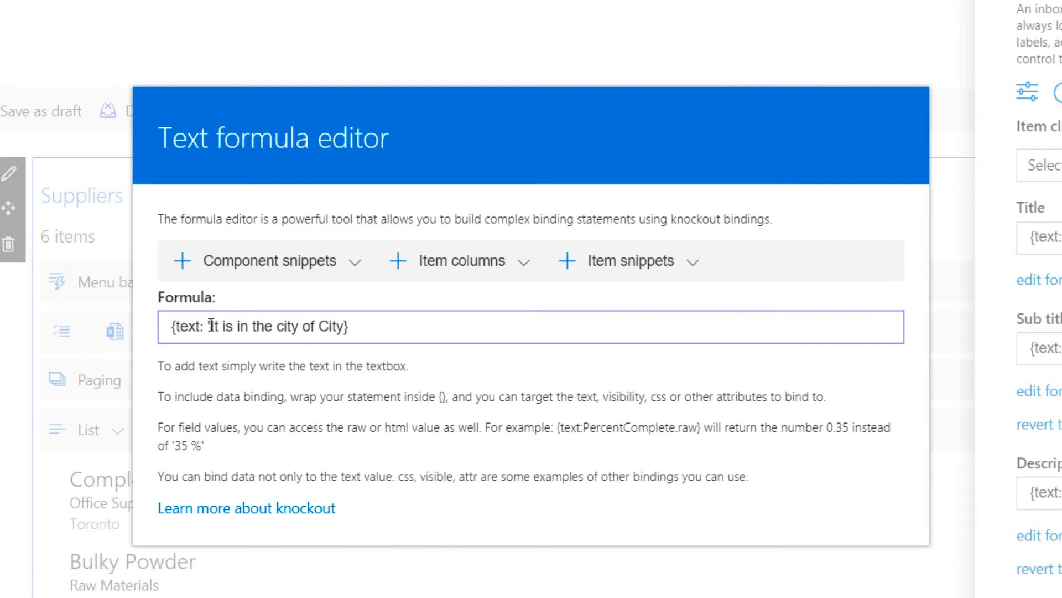
pyautogui.write(" ' +")
pyautogui.press('Escape')
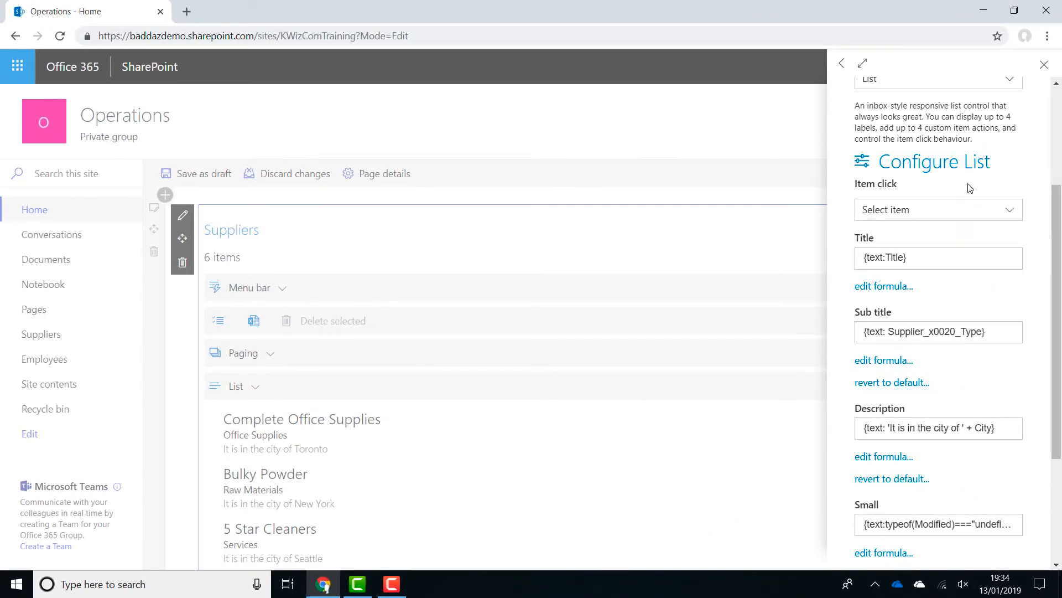
pyautogui.click(1043, 68)
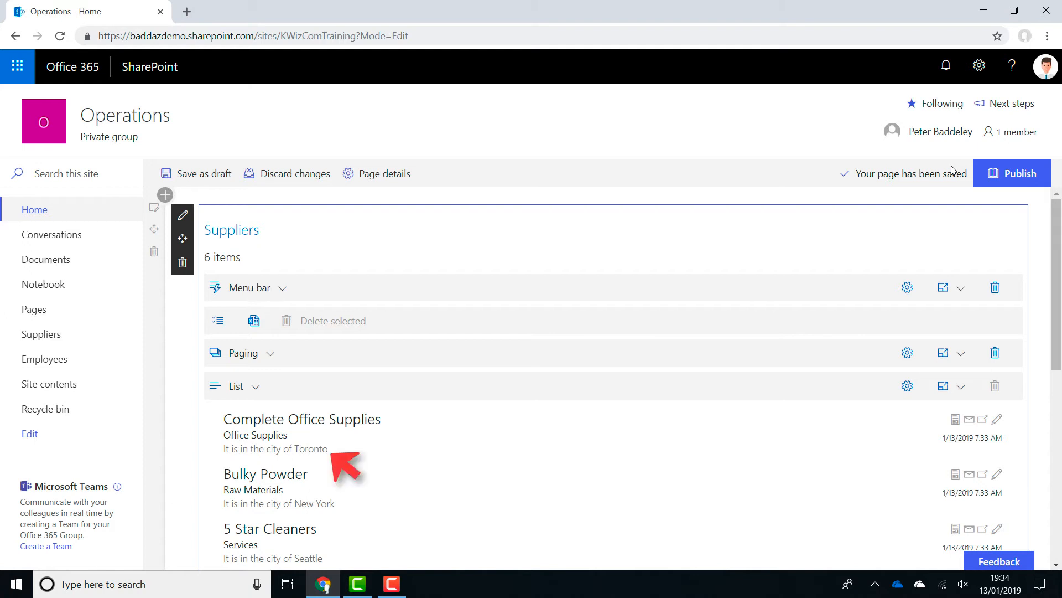
# Check the List control's Small field and item actions in its settings, and publish the page
pyautogui.click(908, 385)
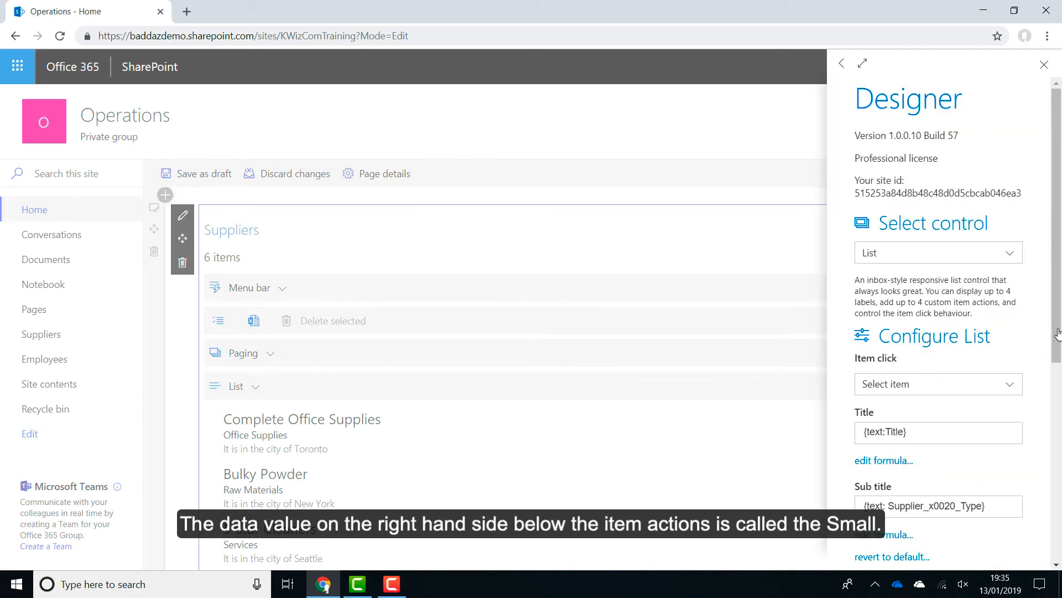
pyautogui.moveTo(1057, 372); pyautogui.dragTo(1061, 486)
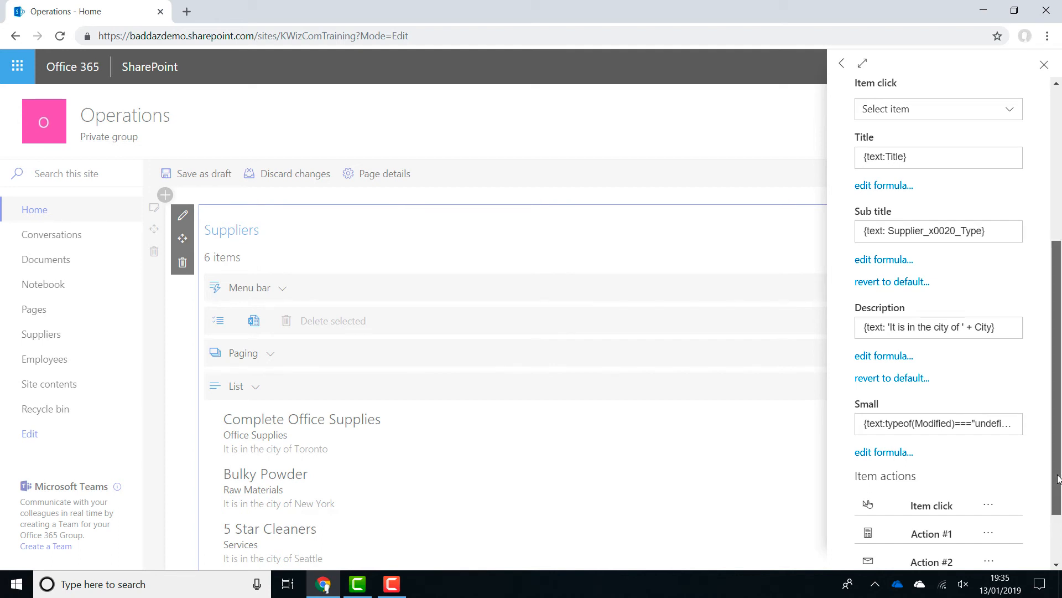
pyautogui.moveTo(1060, 484); pyautogui.dragTo(1060, 552)
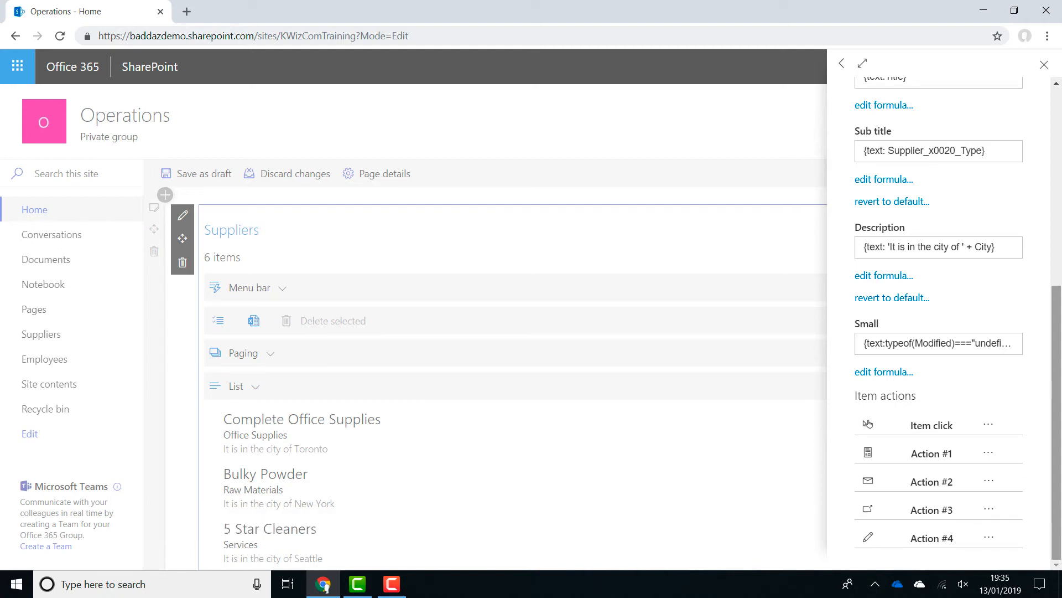
pyautogui.click(1045, 65)
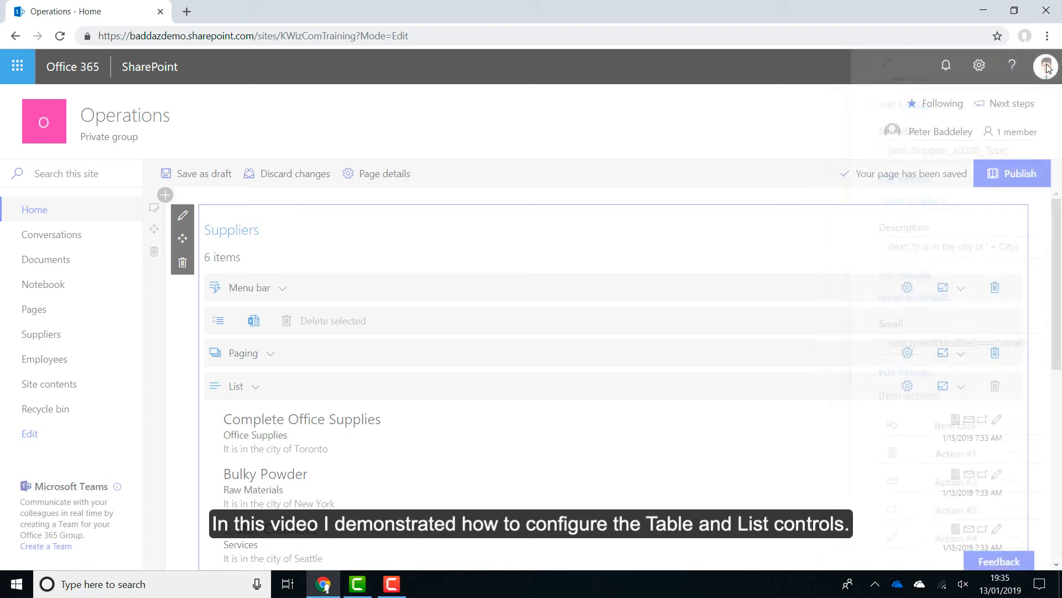
pyautogui.click(1009, 186)
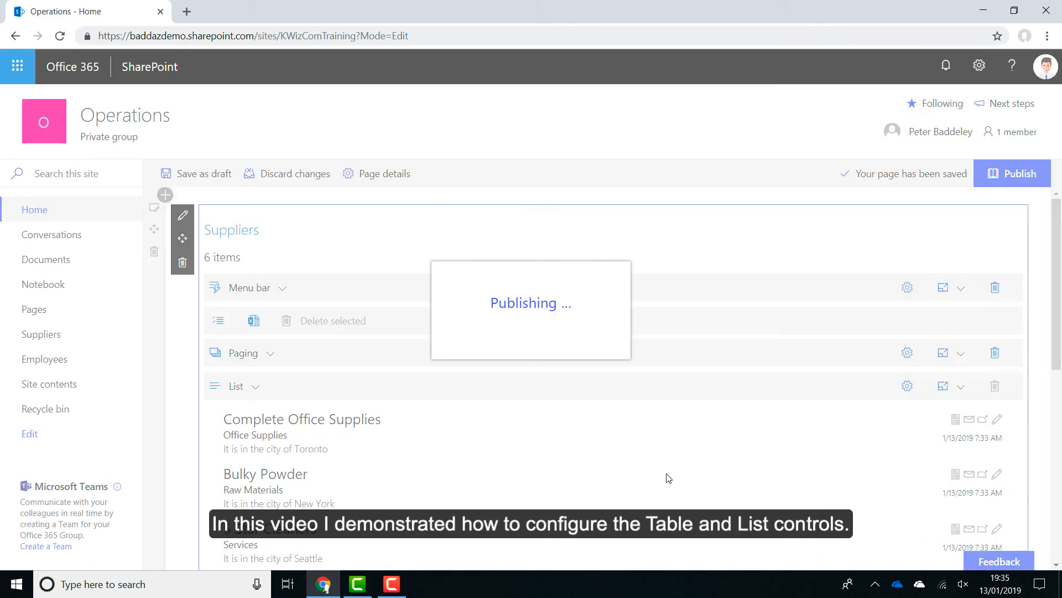